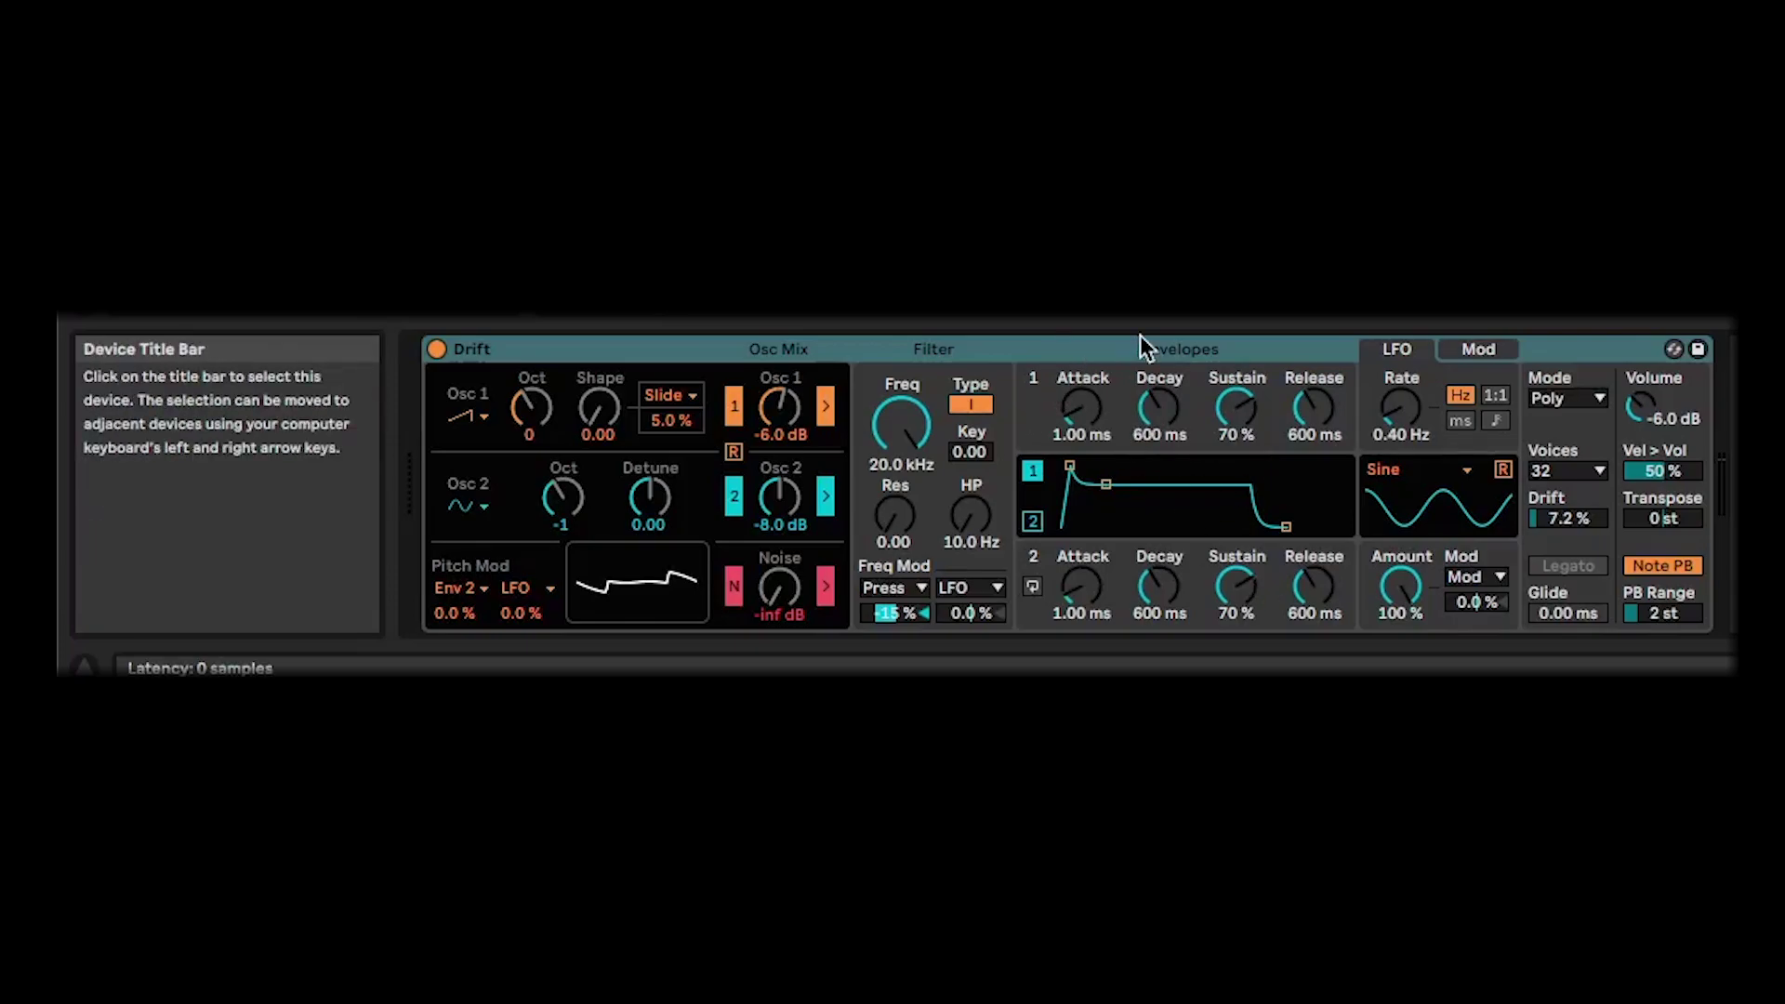
Step: Keep saw on Osc 1 and sine on Osc 2, morphing Osc 1's shape to 0.44
left_click(479, 420)
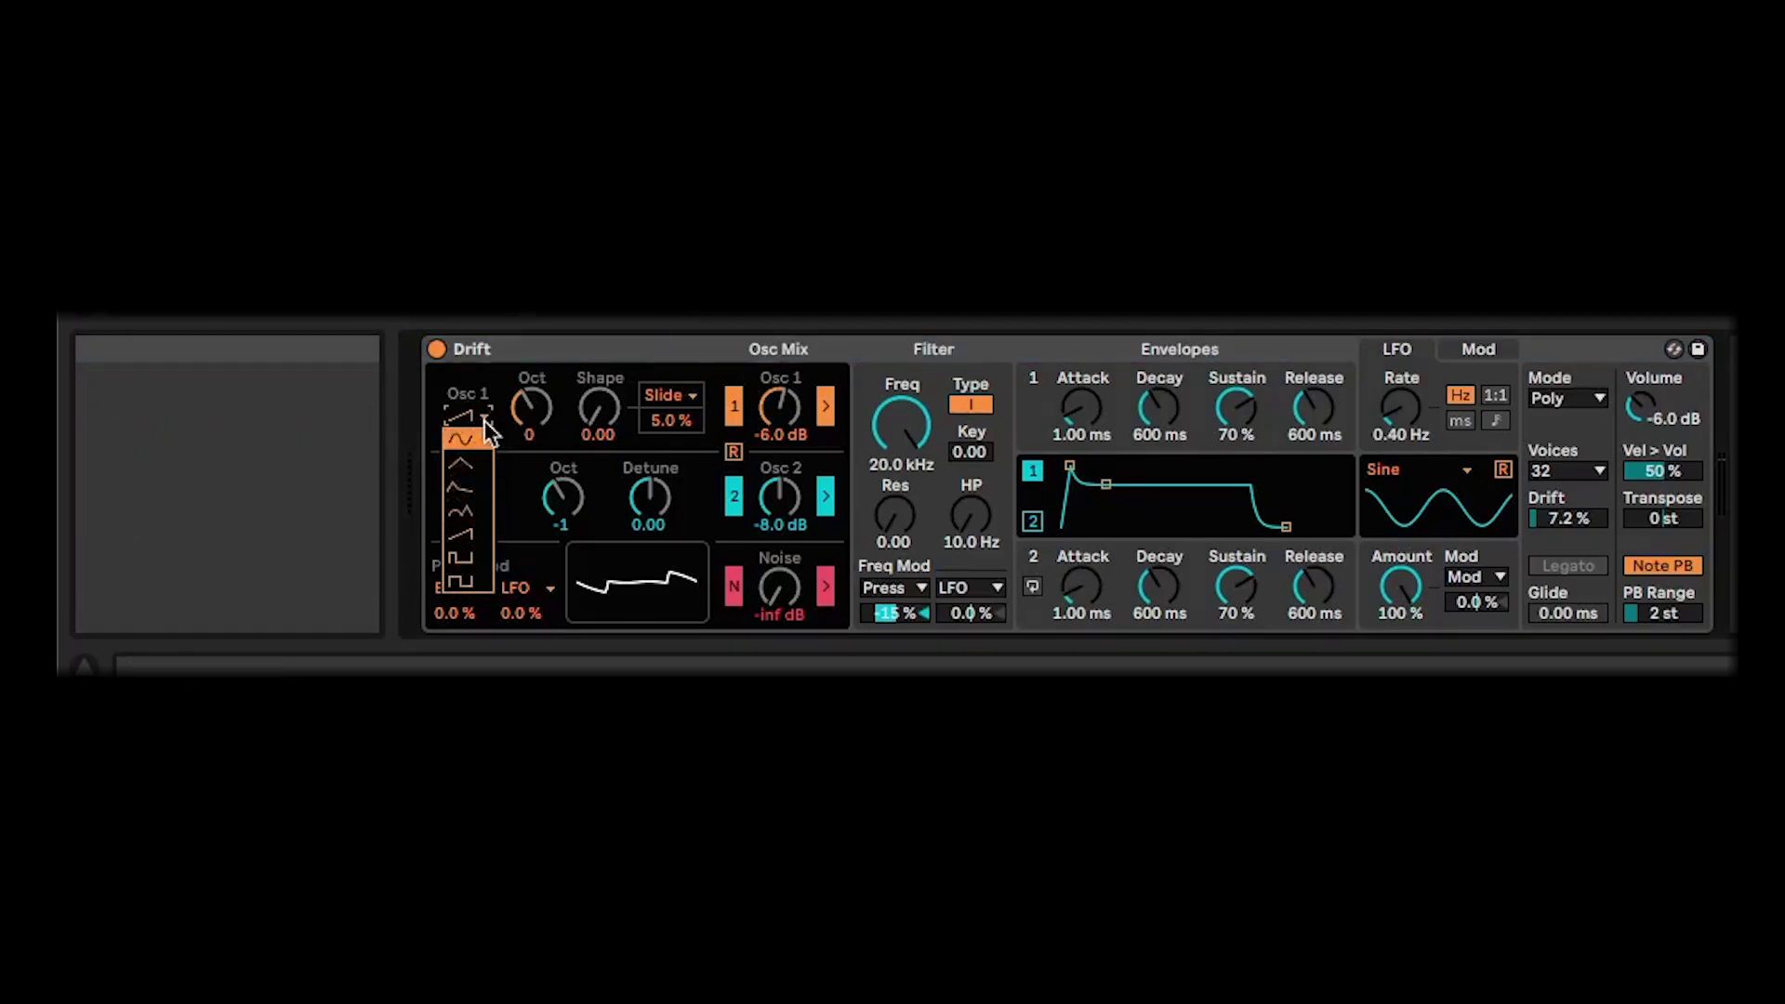
left_click(486, 395)
left_click(478, 504)
left_click(480, 489)
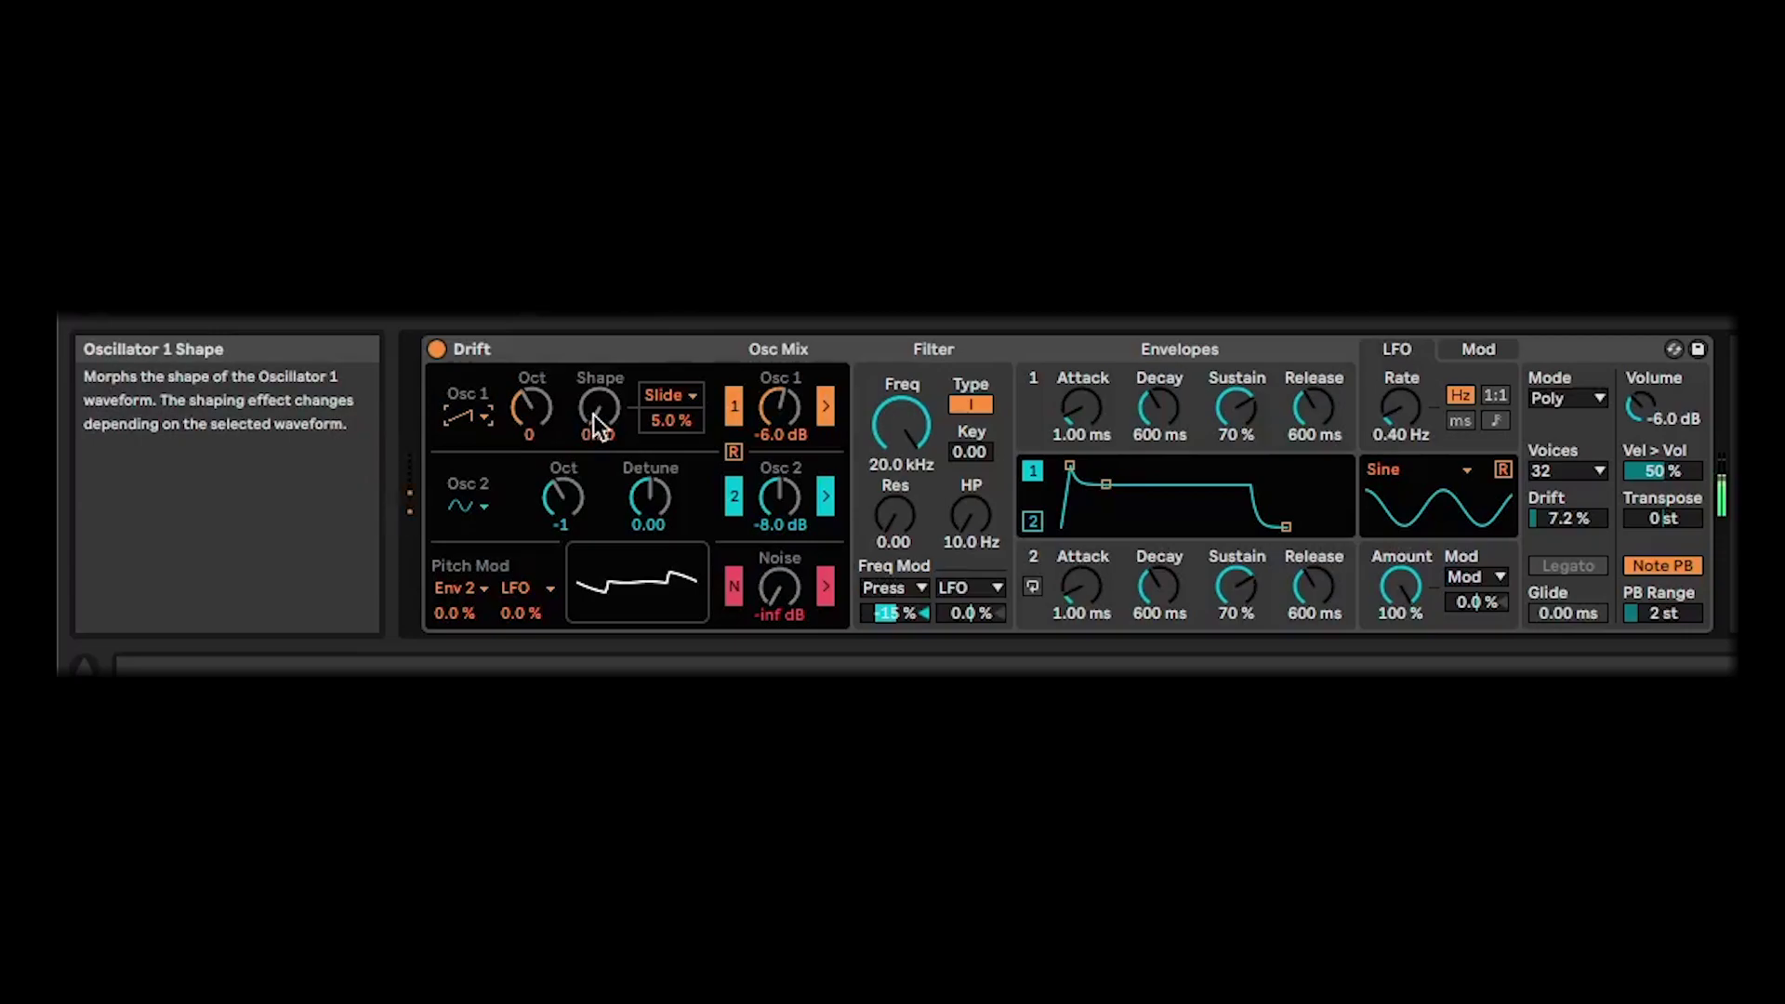
mouse_move(595, 426)
left_mouse_down()
mouse_move(595, 309)
mouse_move(596, 431)
left_mouse_up()
Step: Turn Osc 2 off and set Osc 1 to a square wave with shape 0.51
left_click(735, 500)
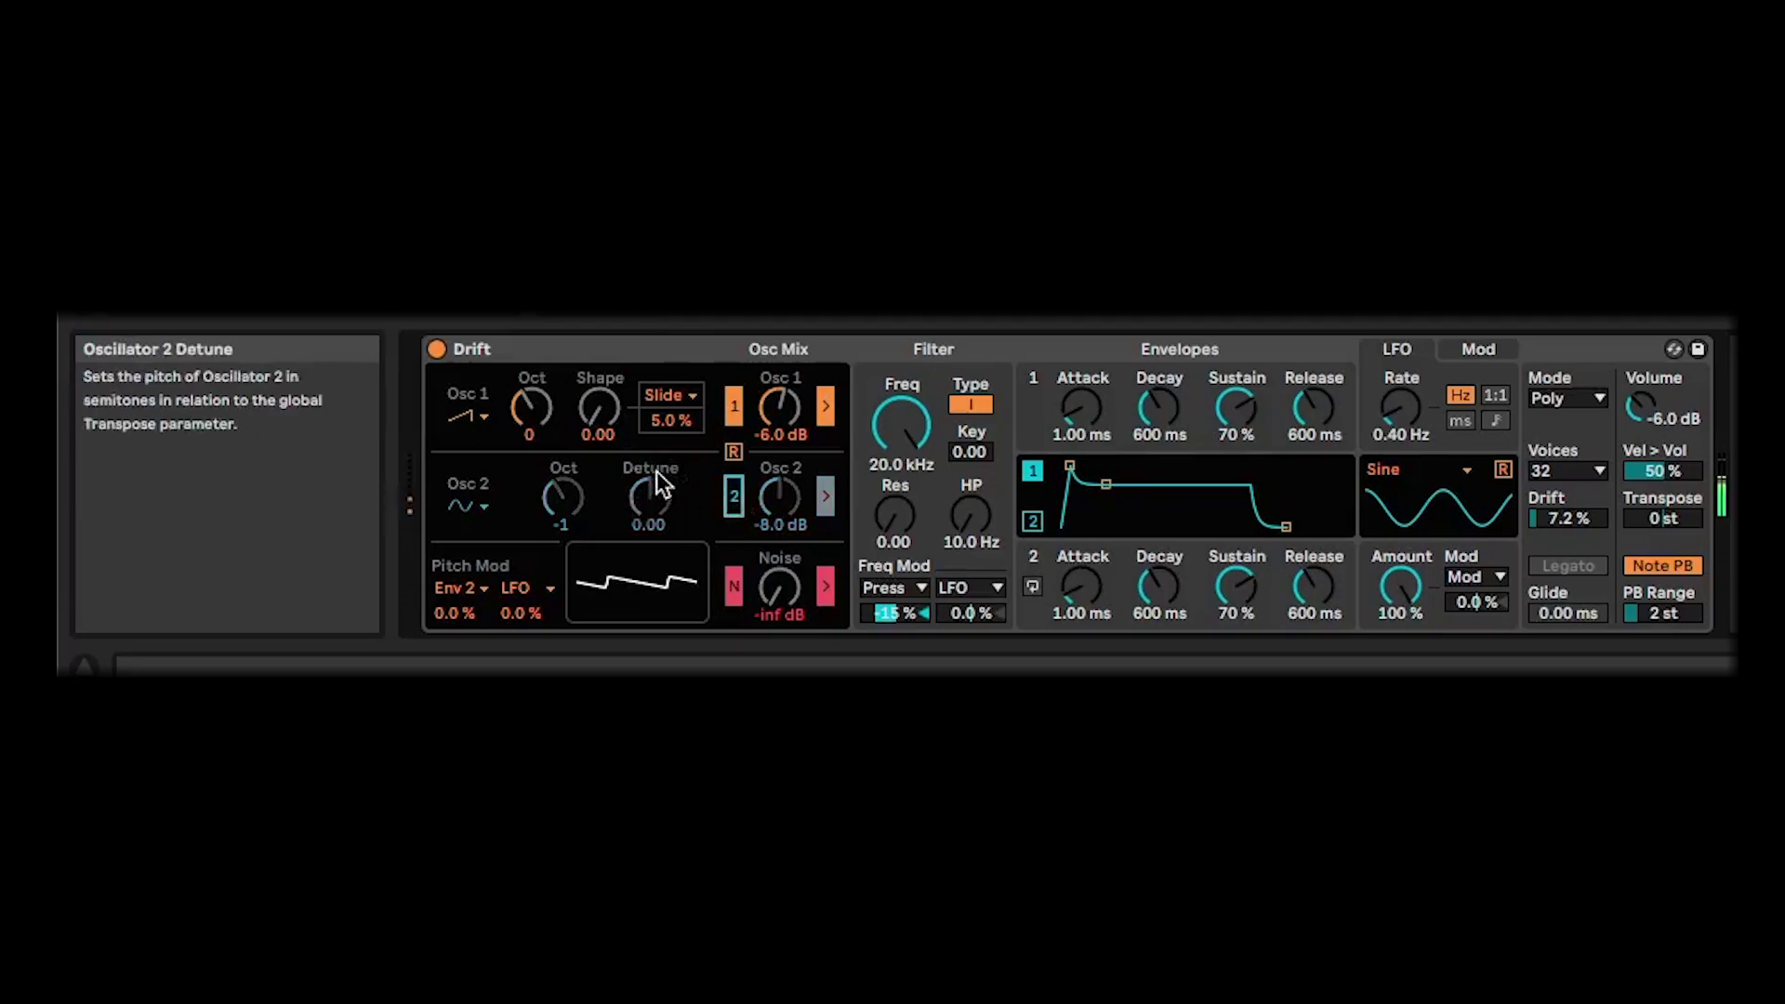
left_click(478, 417)
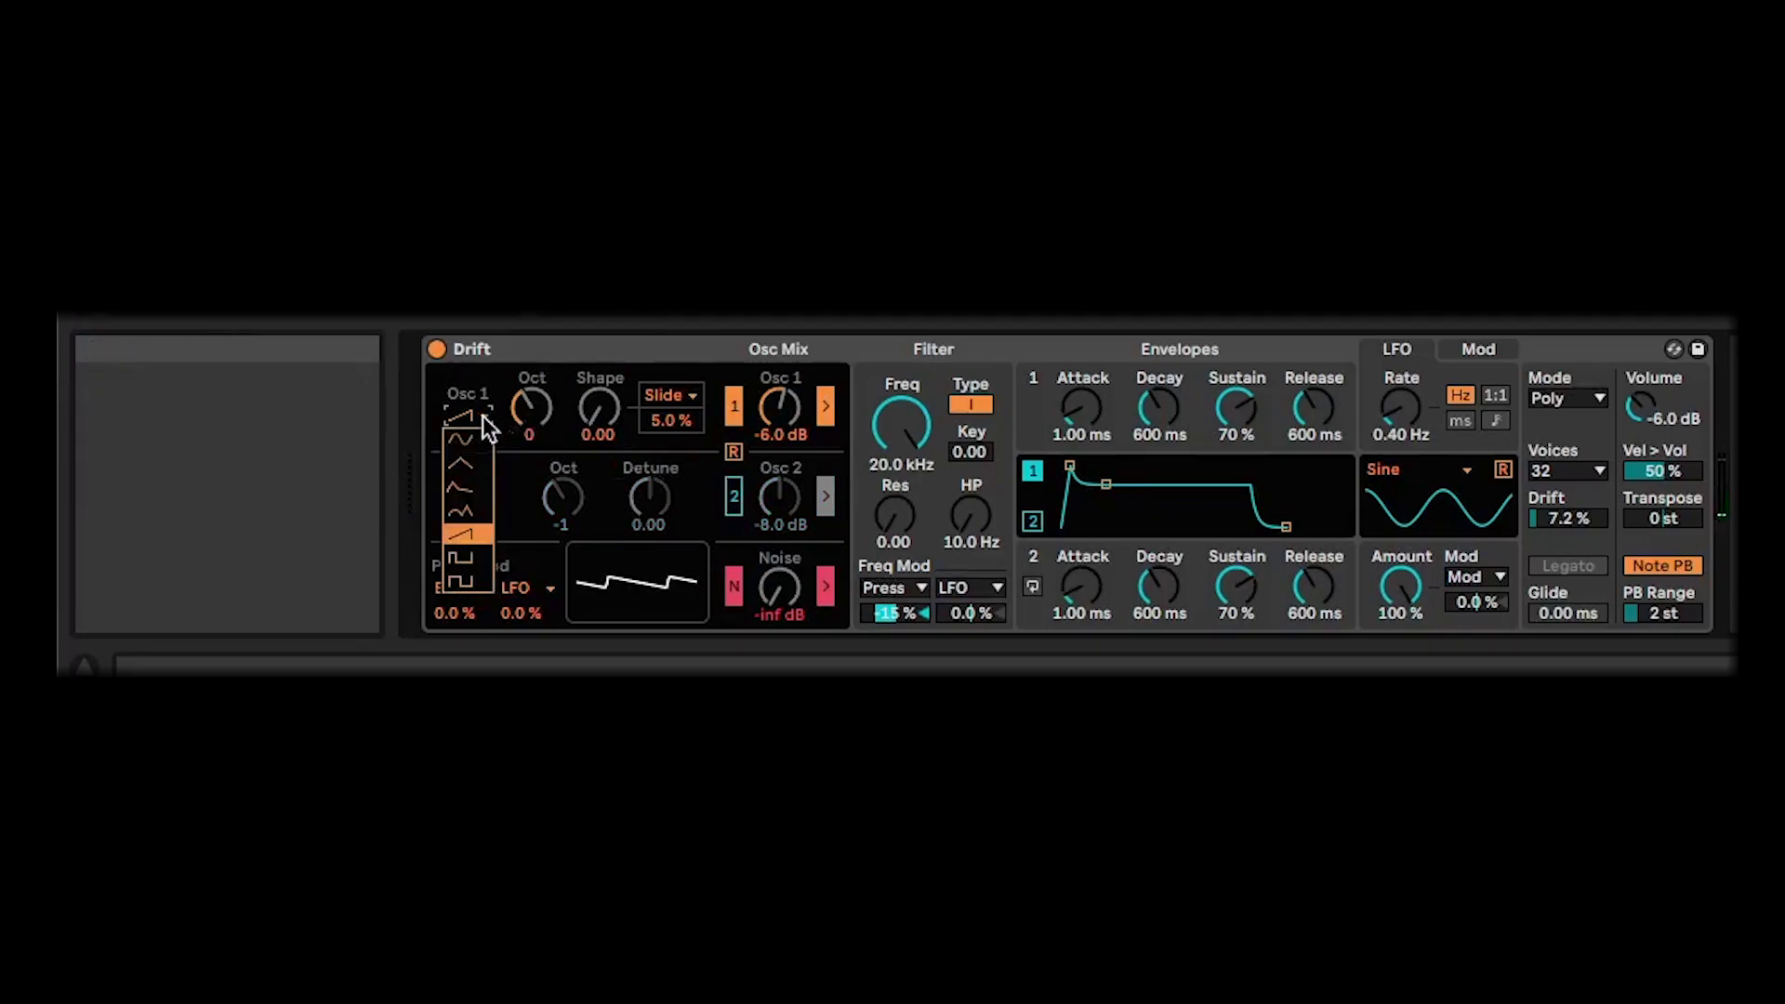
left_click(478, 483)
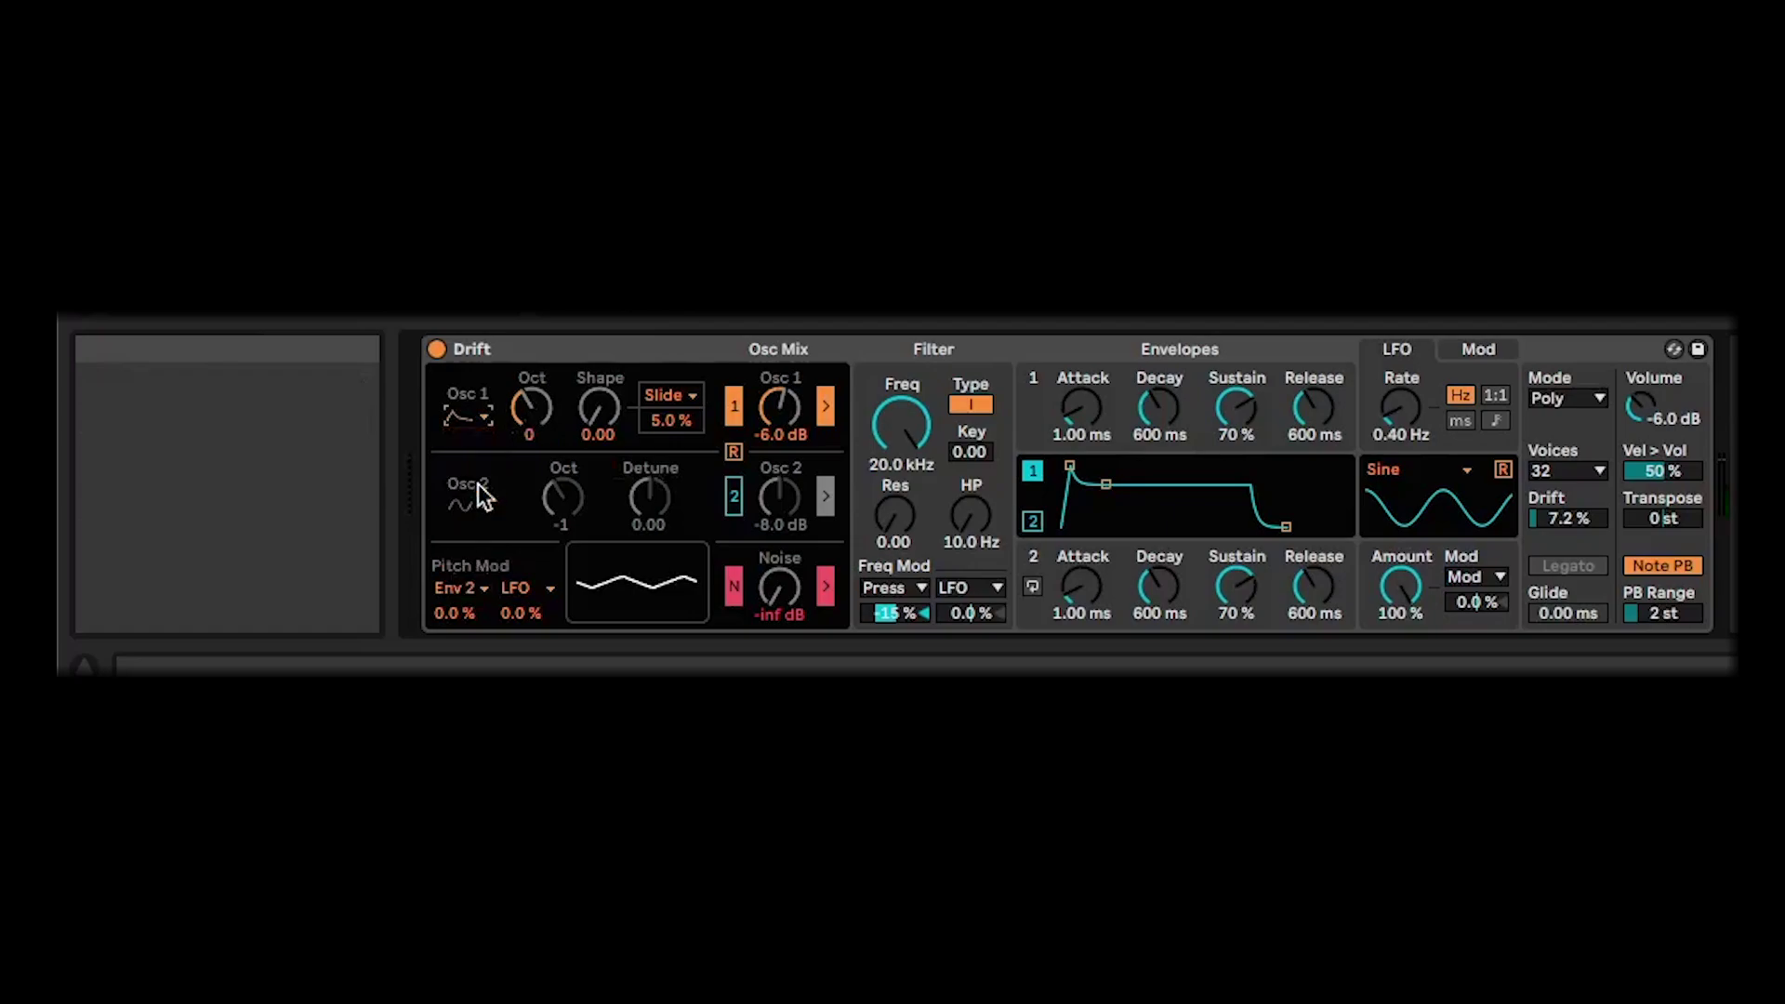
left_click_drag(604, 430, 604, 377)
left_click(465, 415)
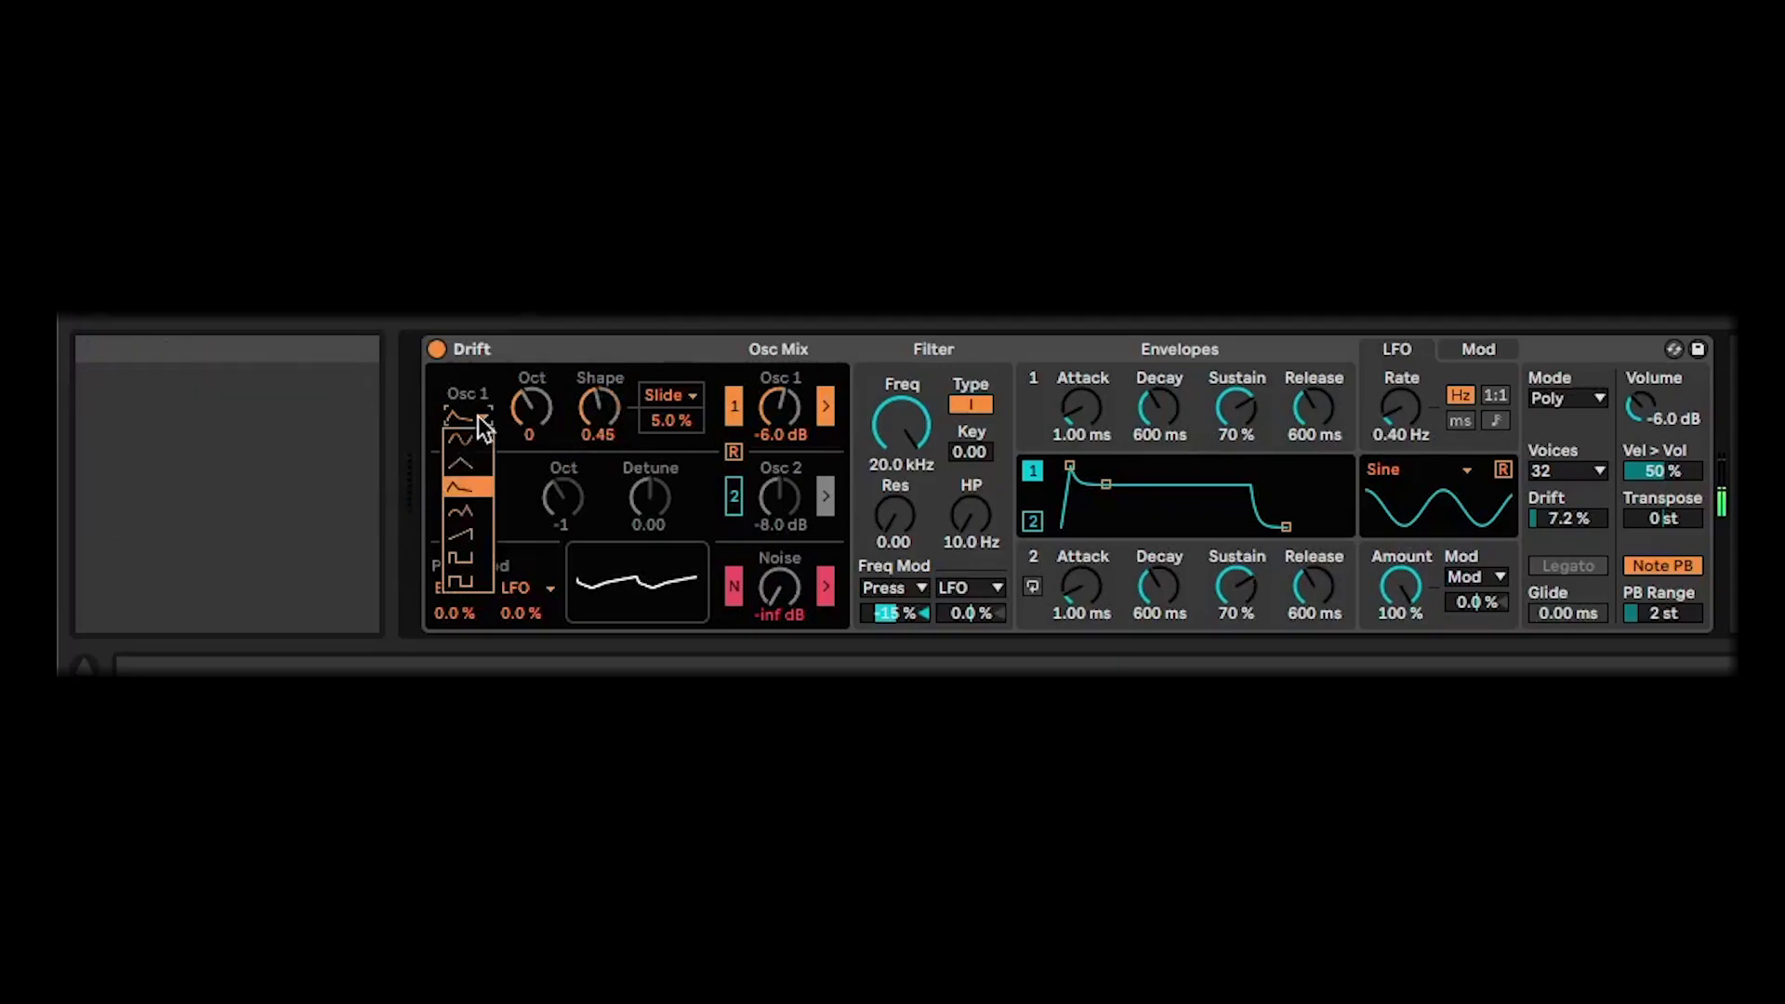
left_click(477, 595)
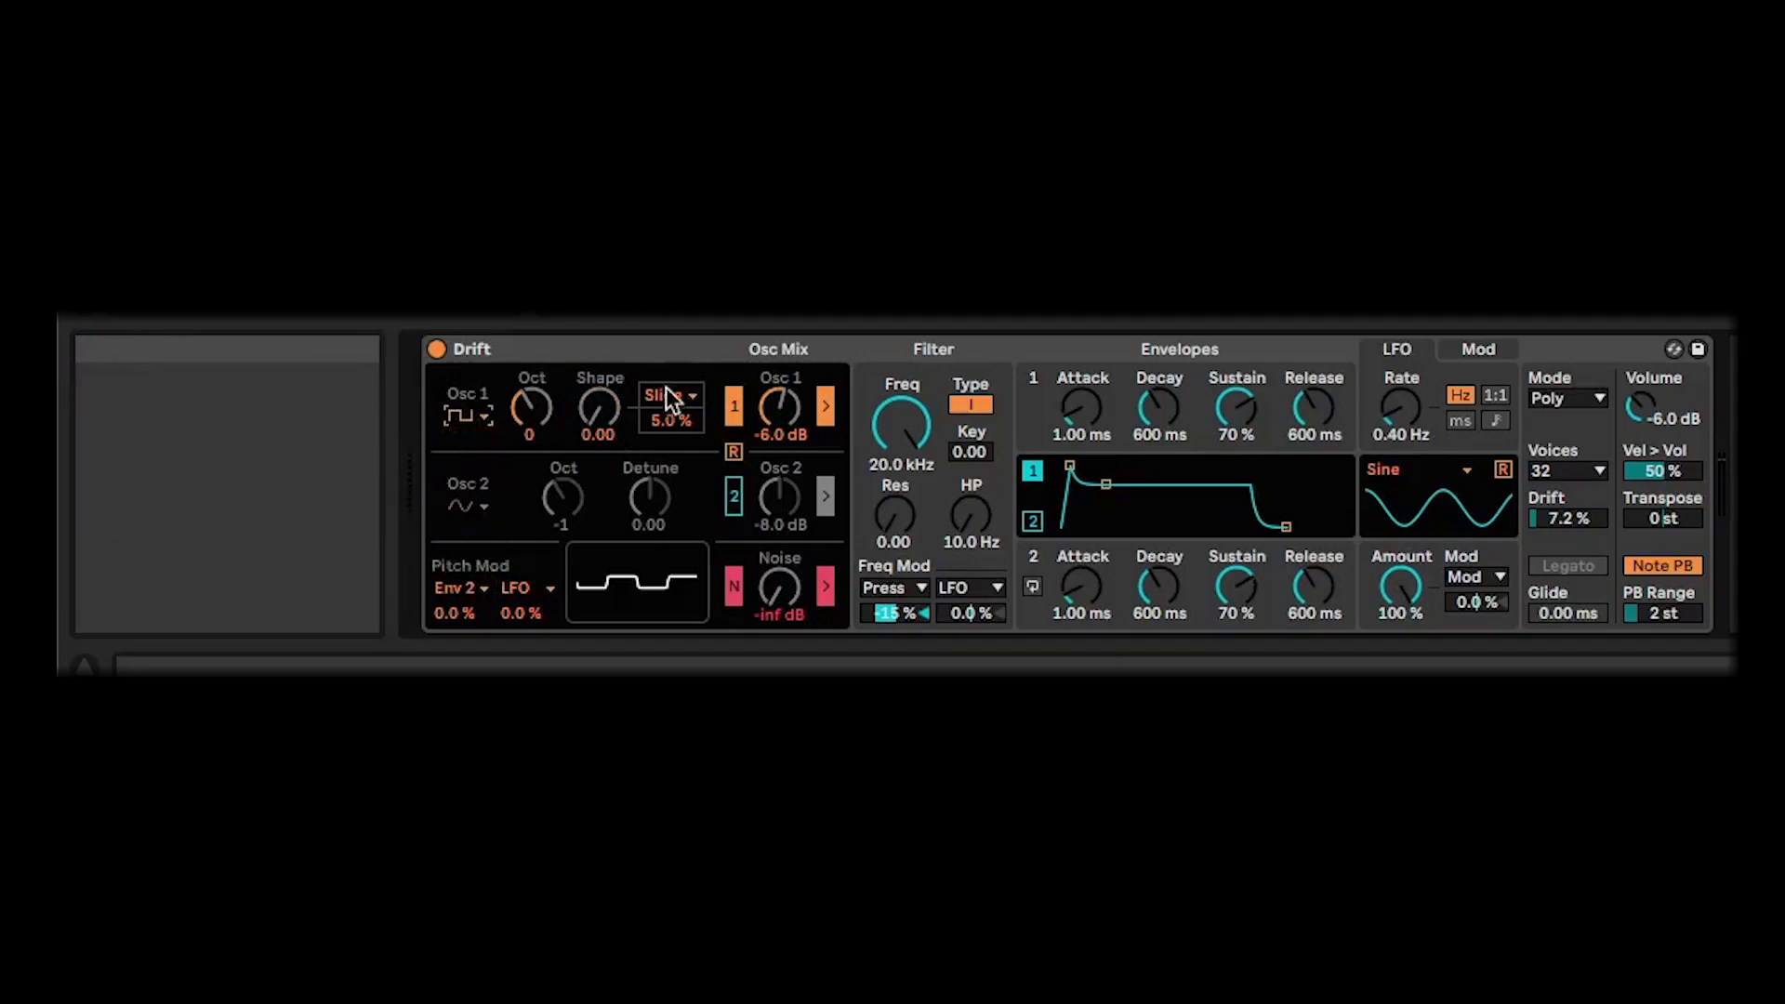
mouse_move(599, 409)
left_mouse_down()
mouse_move(599, 389)
mouse_move(591, 406)
left_mouse_up()
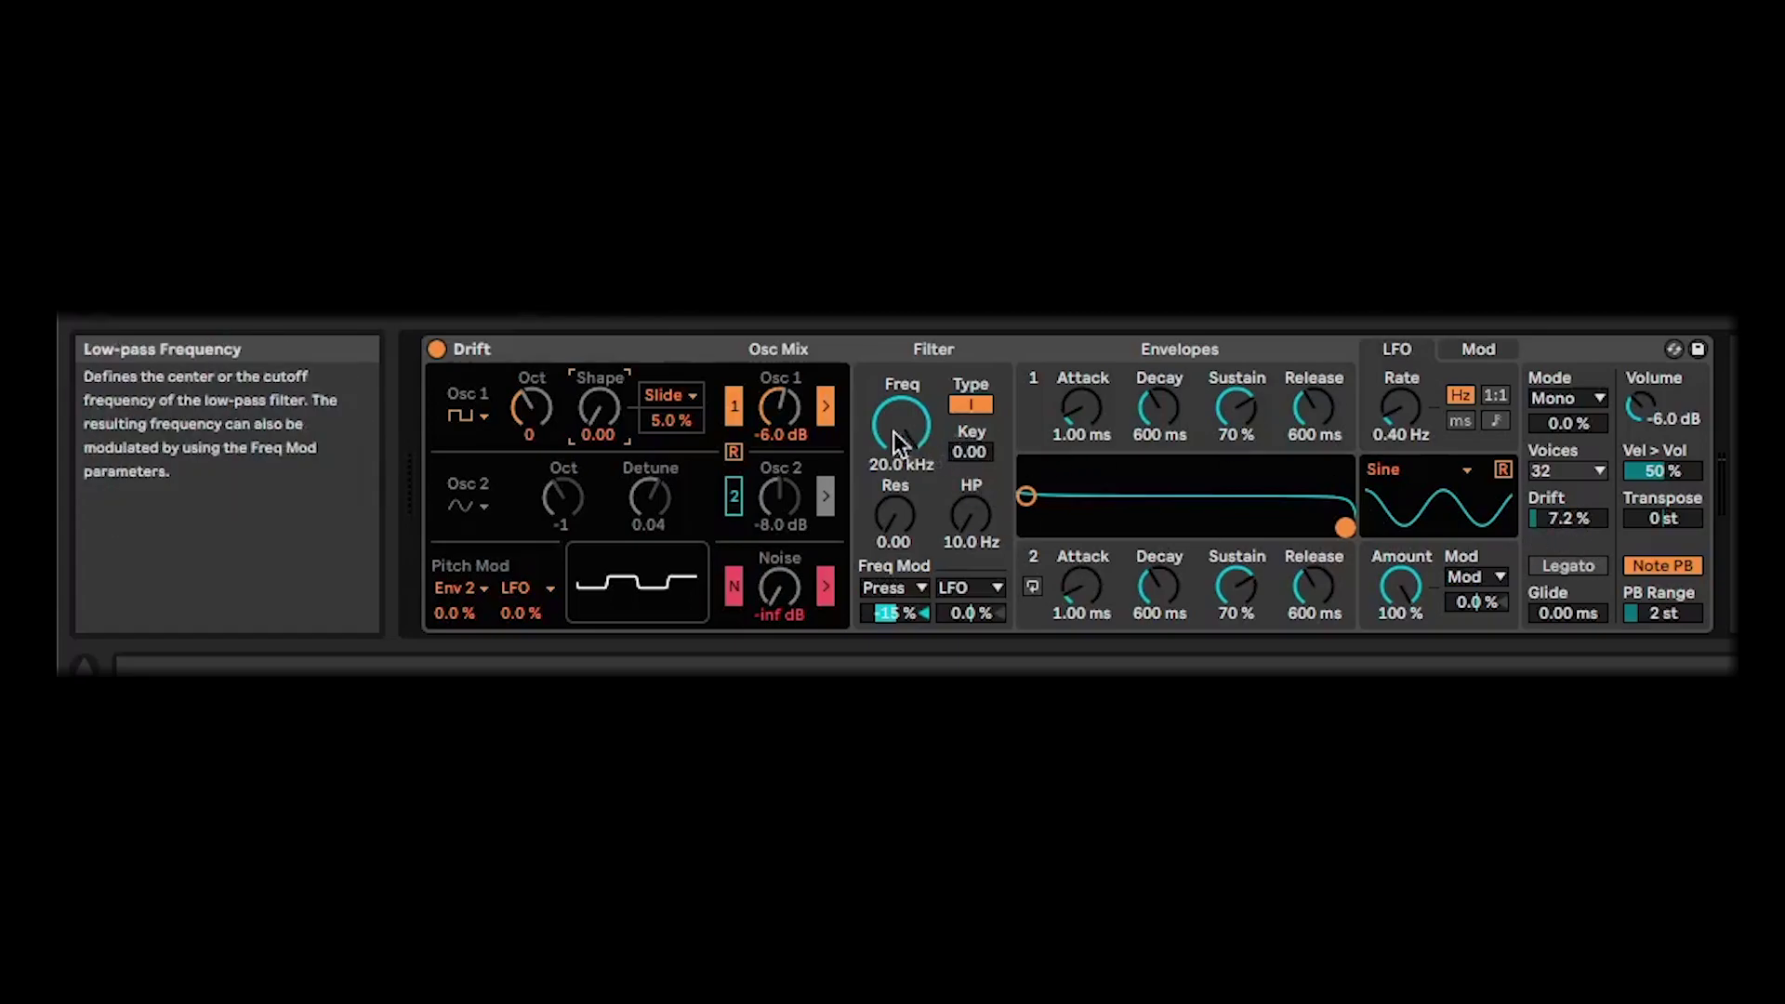
Step: Re-enable Osc 2, pull filter cutoff down from 20.0 kHz to 9.28 kHz, and raise Drift to 85 %
left_click(733, 499)
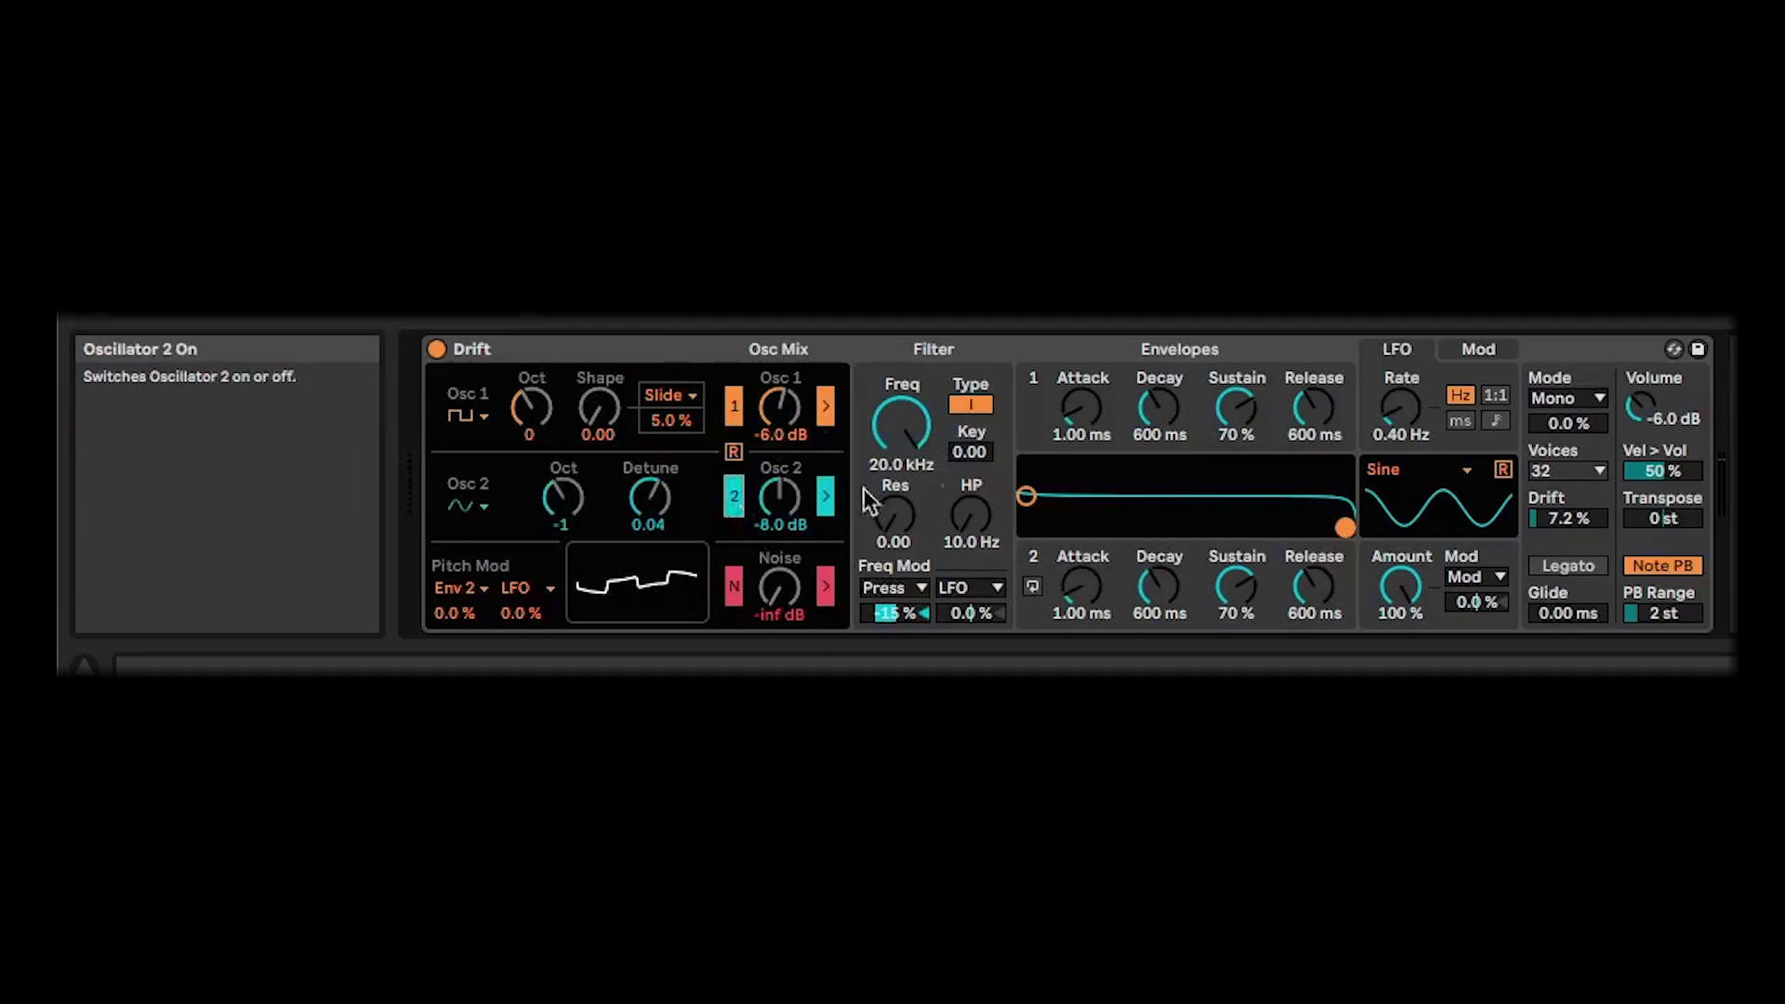
left_click_drag(901, 425, 901, 493)
left_click_drag(897, 420, 906, 413)
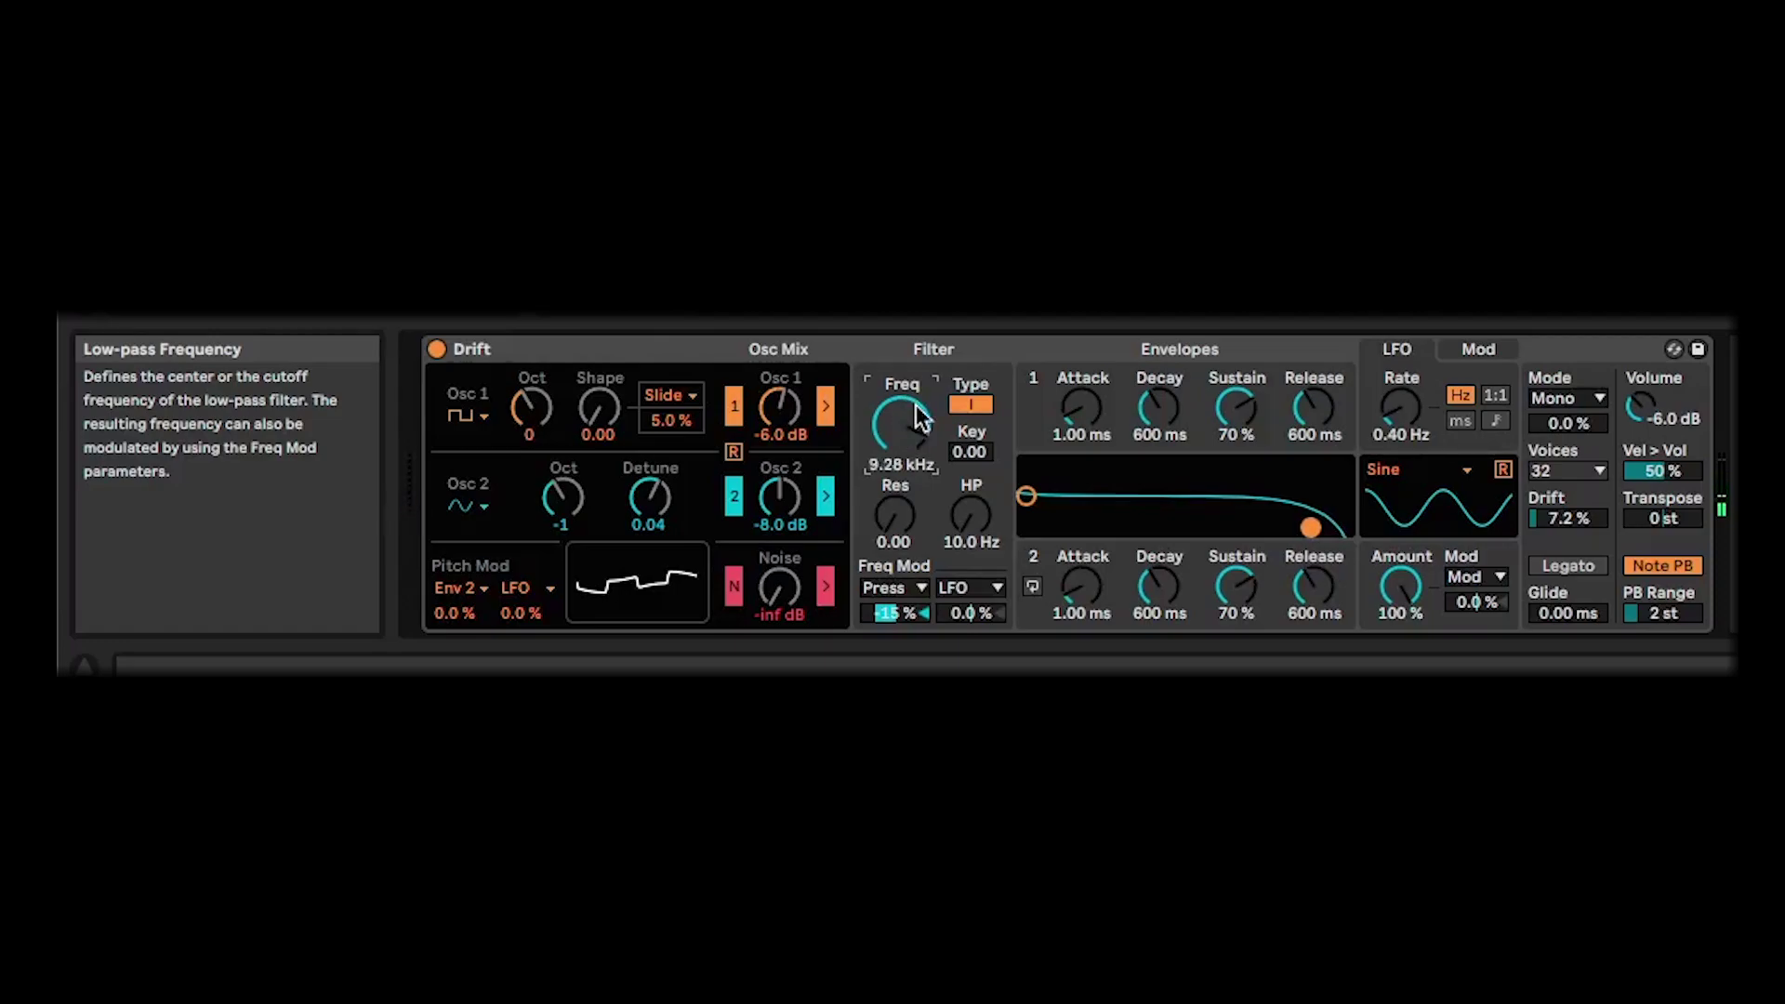
left_click_drag(1560, 526, 1560, 548)
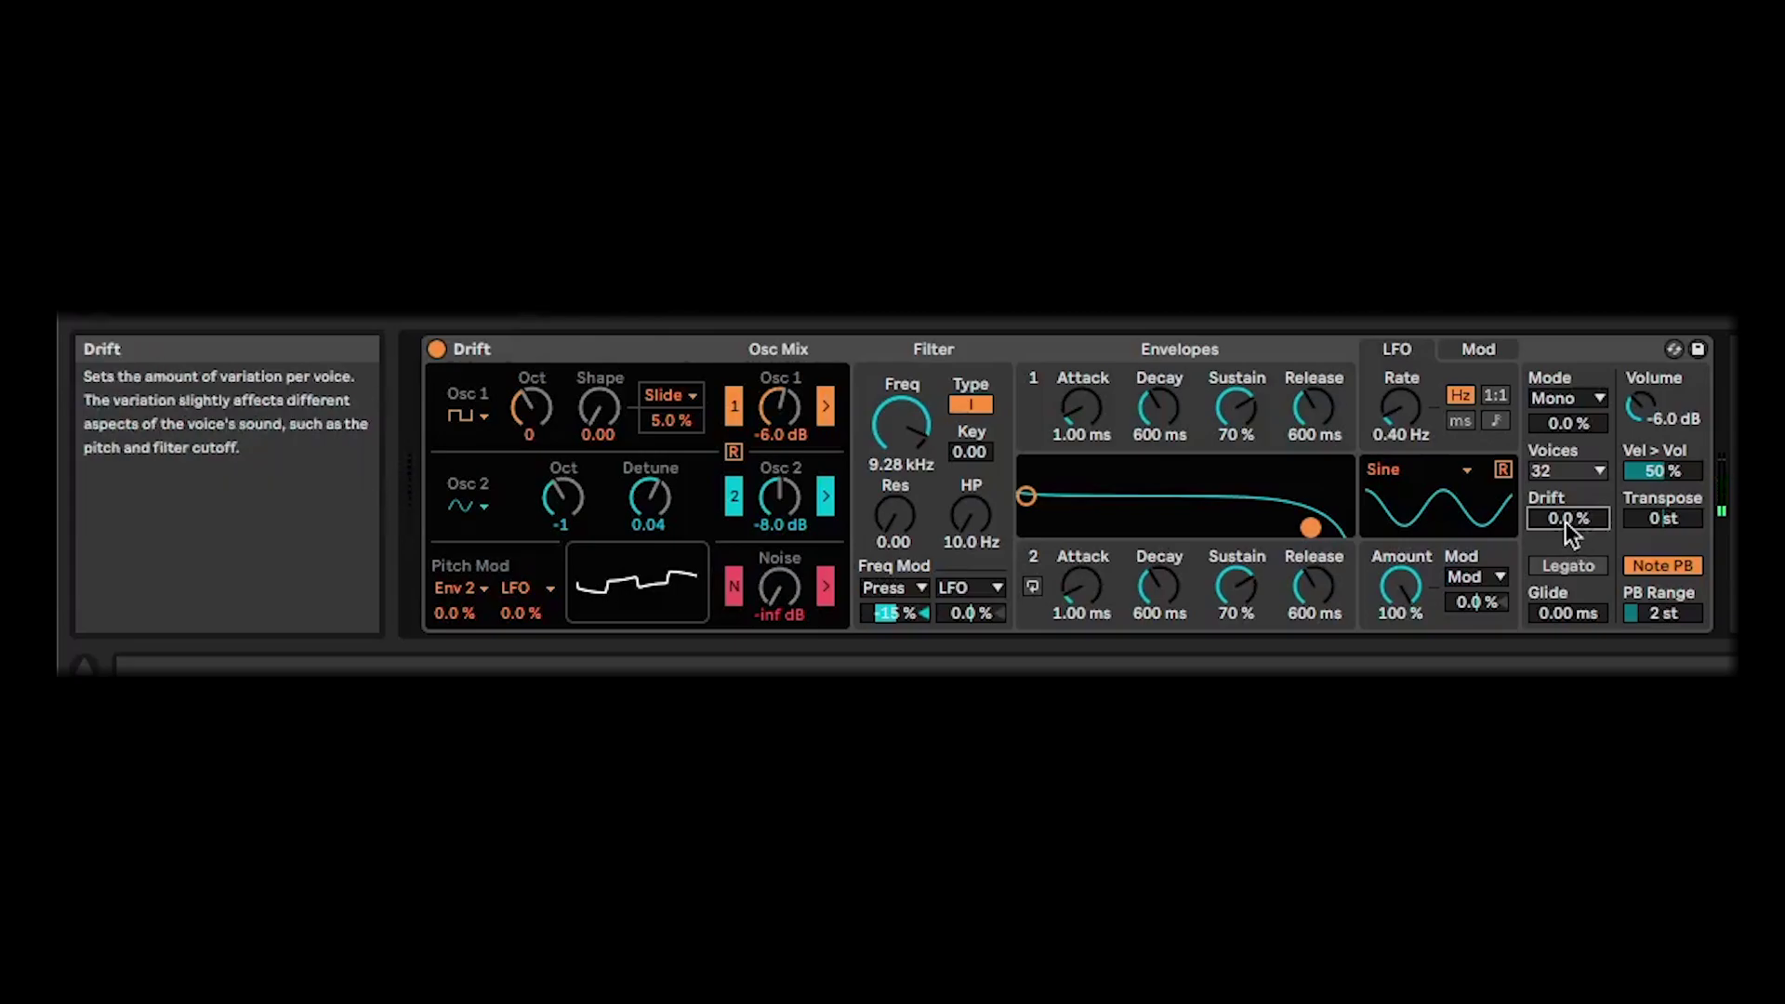
left_click_drag(1566, 517, 1566, 438)
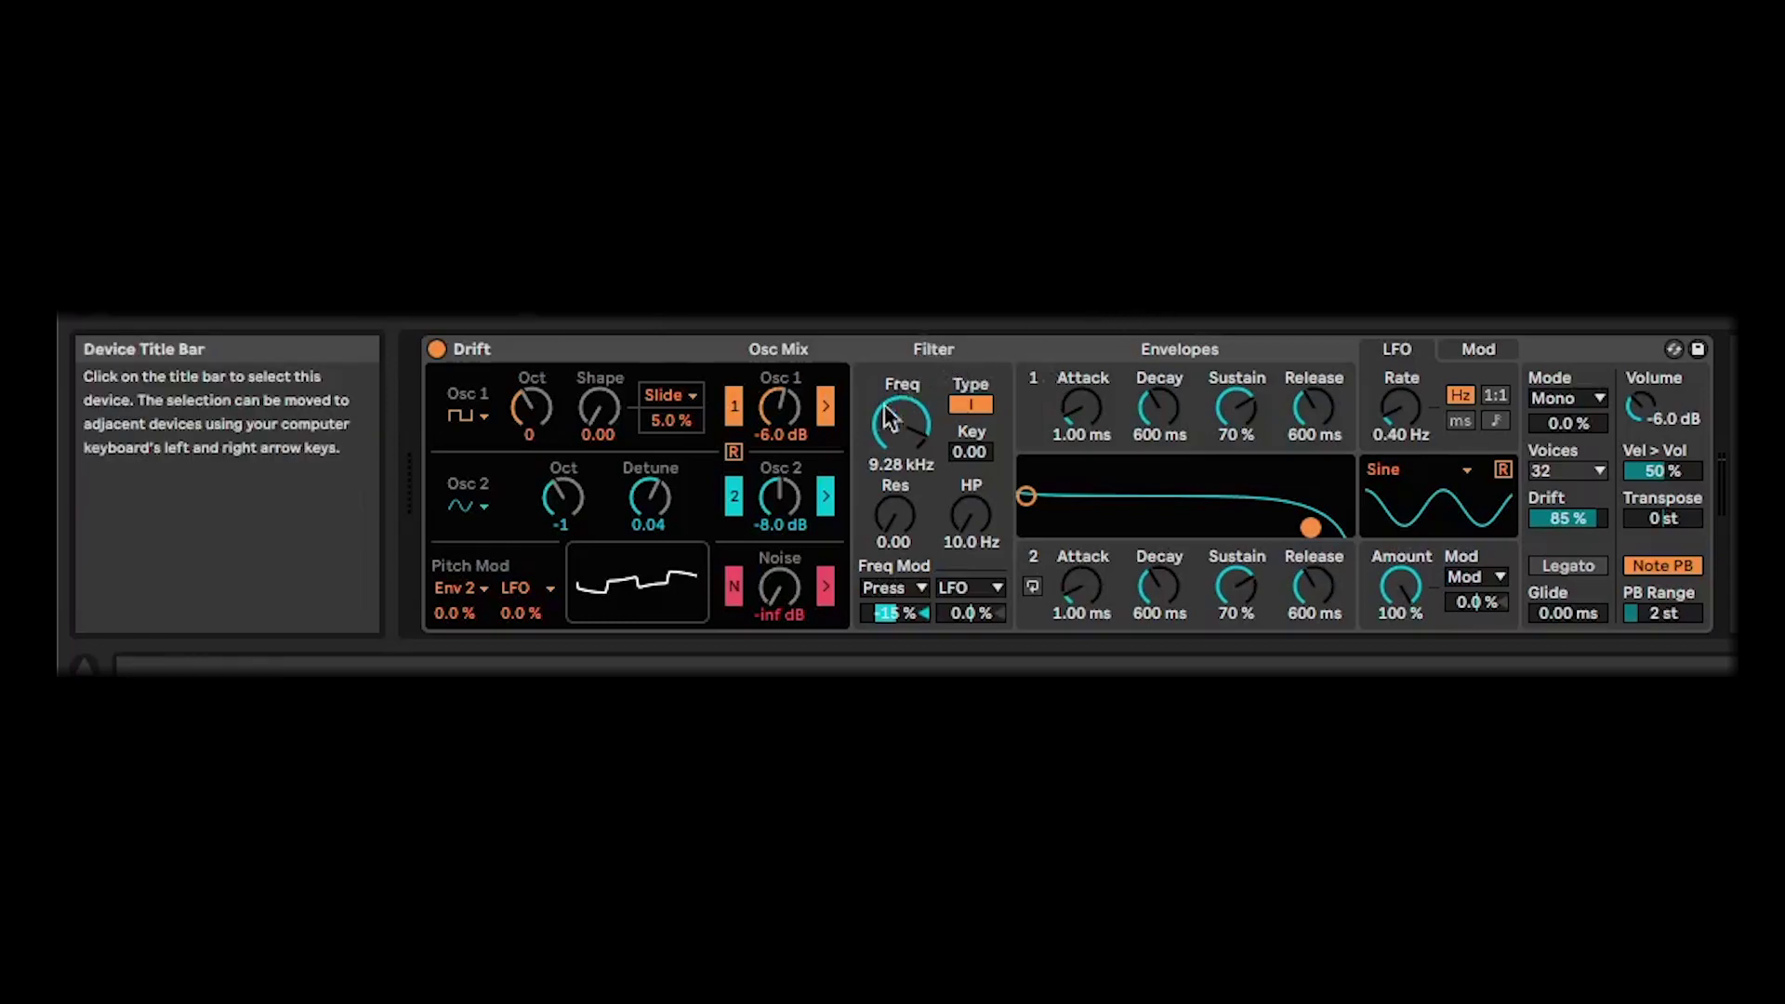
Step: Switch the low-pass filter to Type II with cutoff at 7.88 kHz
mouse_move(902, 426)
left_mouse_down()
mouse_move(902, 503)
mouse_move(895, 390)
mouse_move(895, 465)
mouse_move(896, 428)
left_mouse_up()
left_click(975, 404)
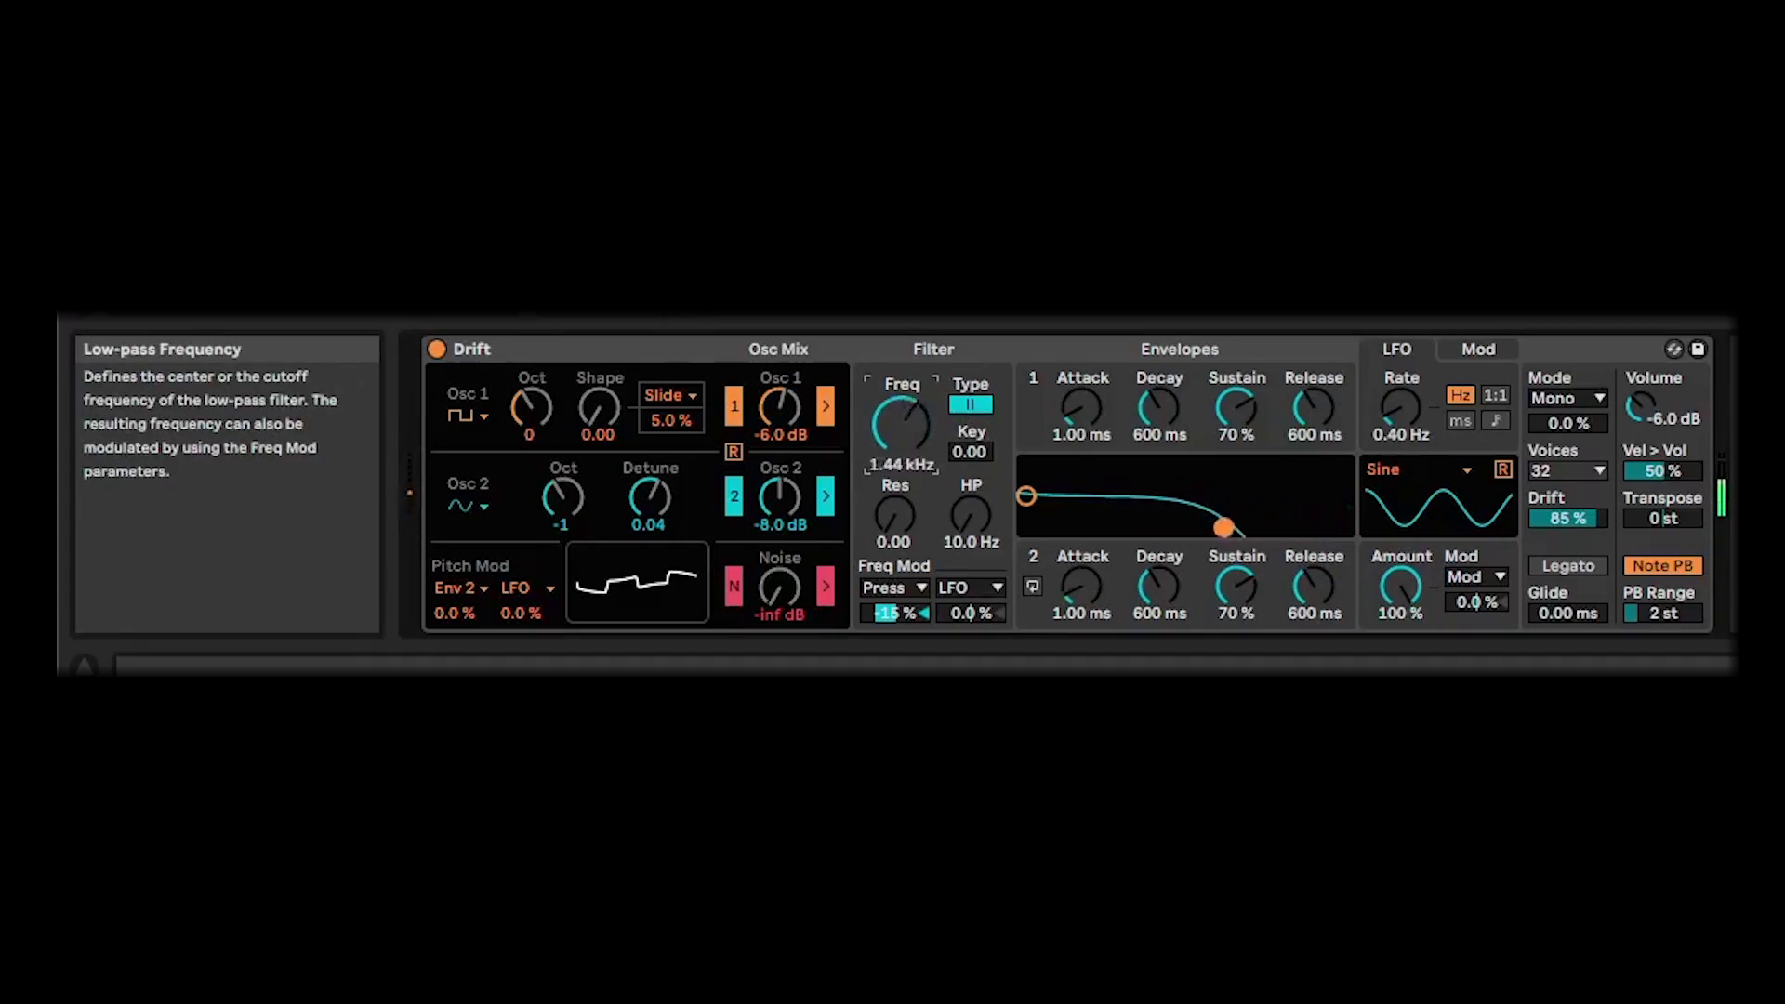
left_click_drag(900, 423, 945, 422)
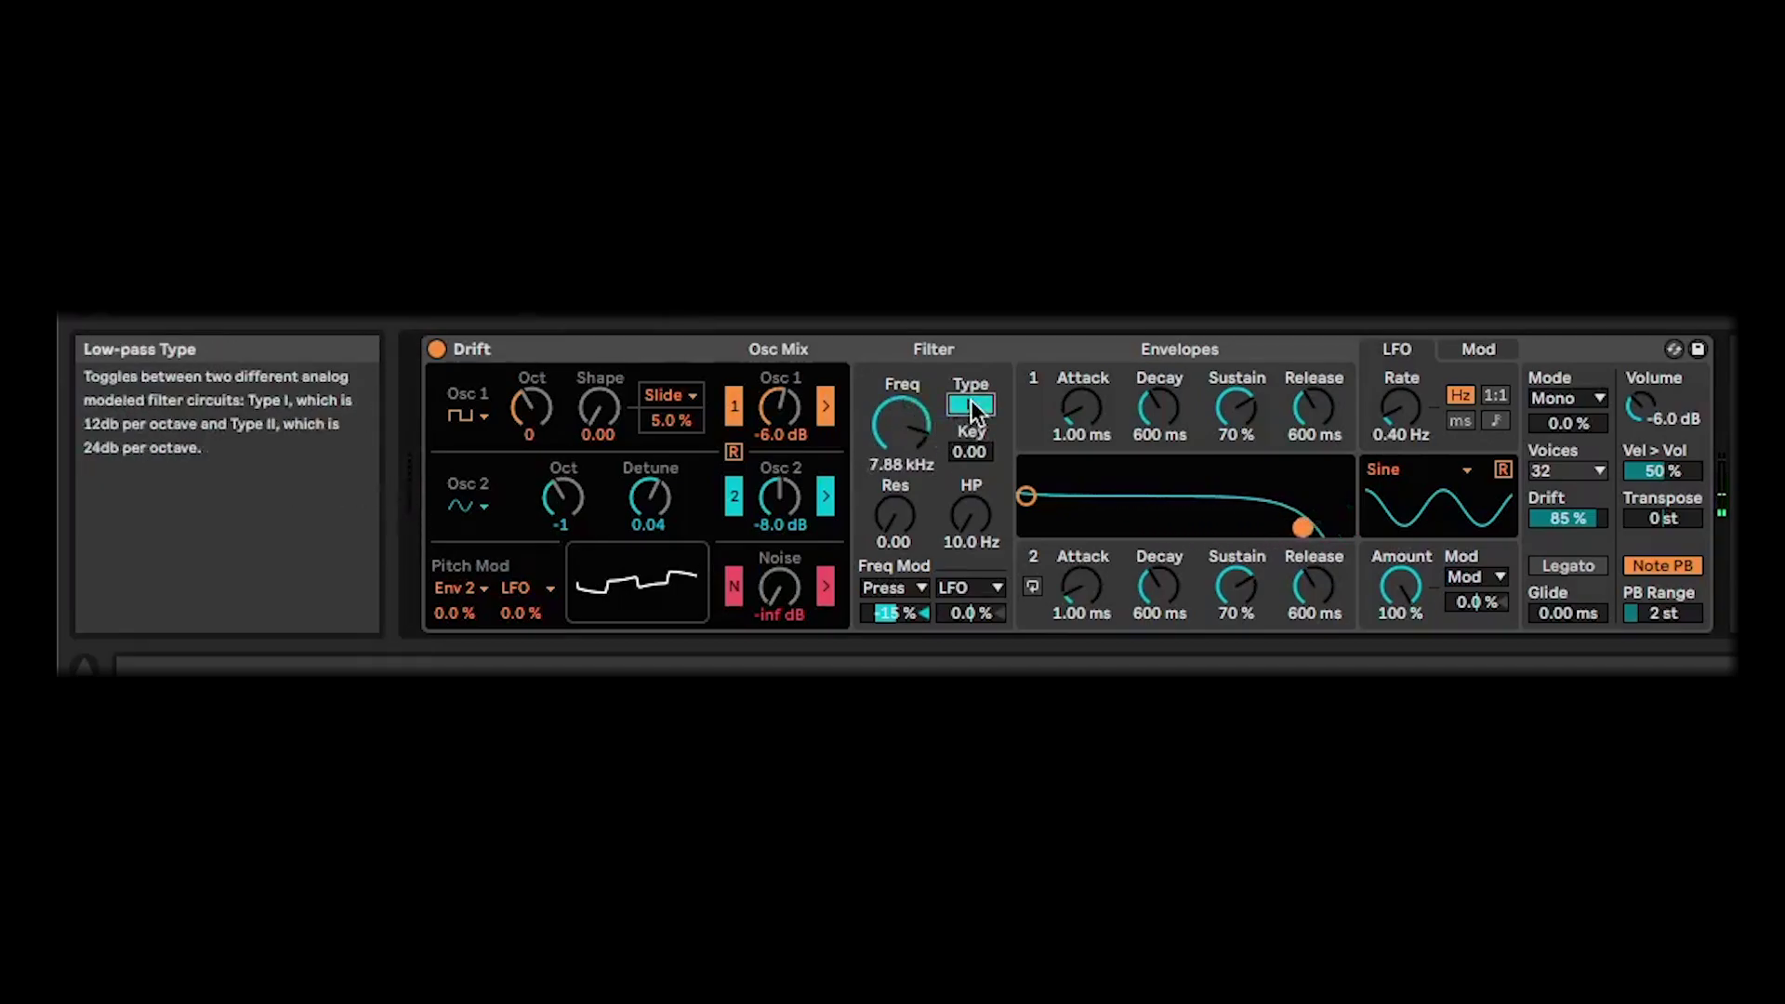
Step: Try resonance and a 127 Hz high-pass, then return high-pass to 10.0 Hz and lower resonance
left_click(976, 451)
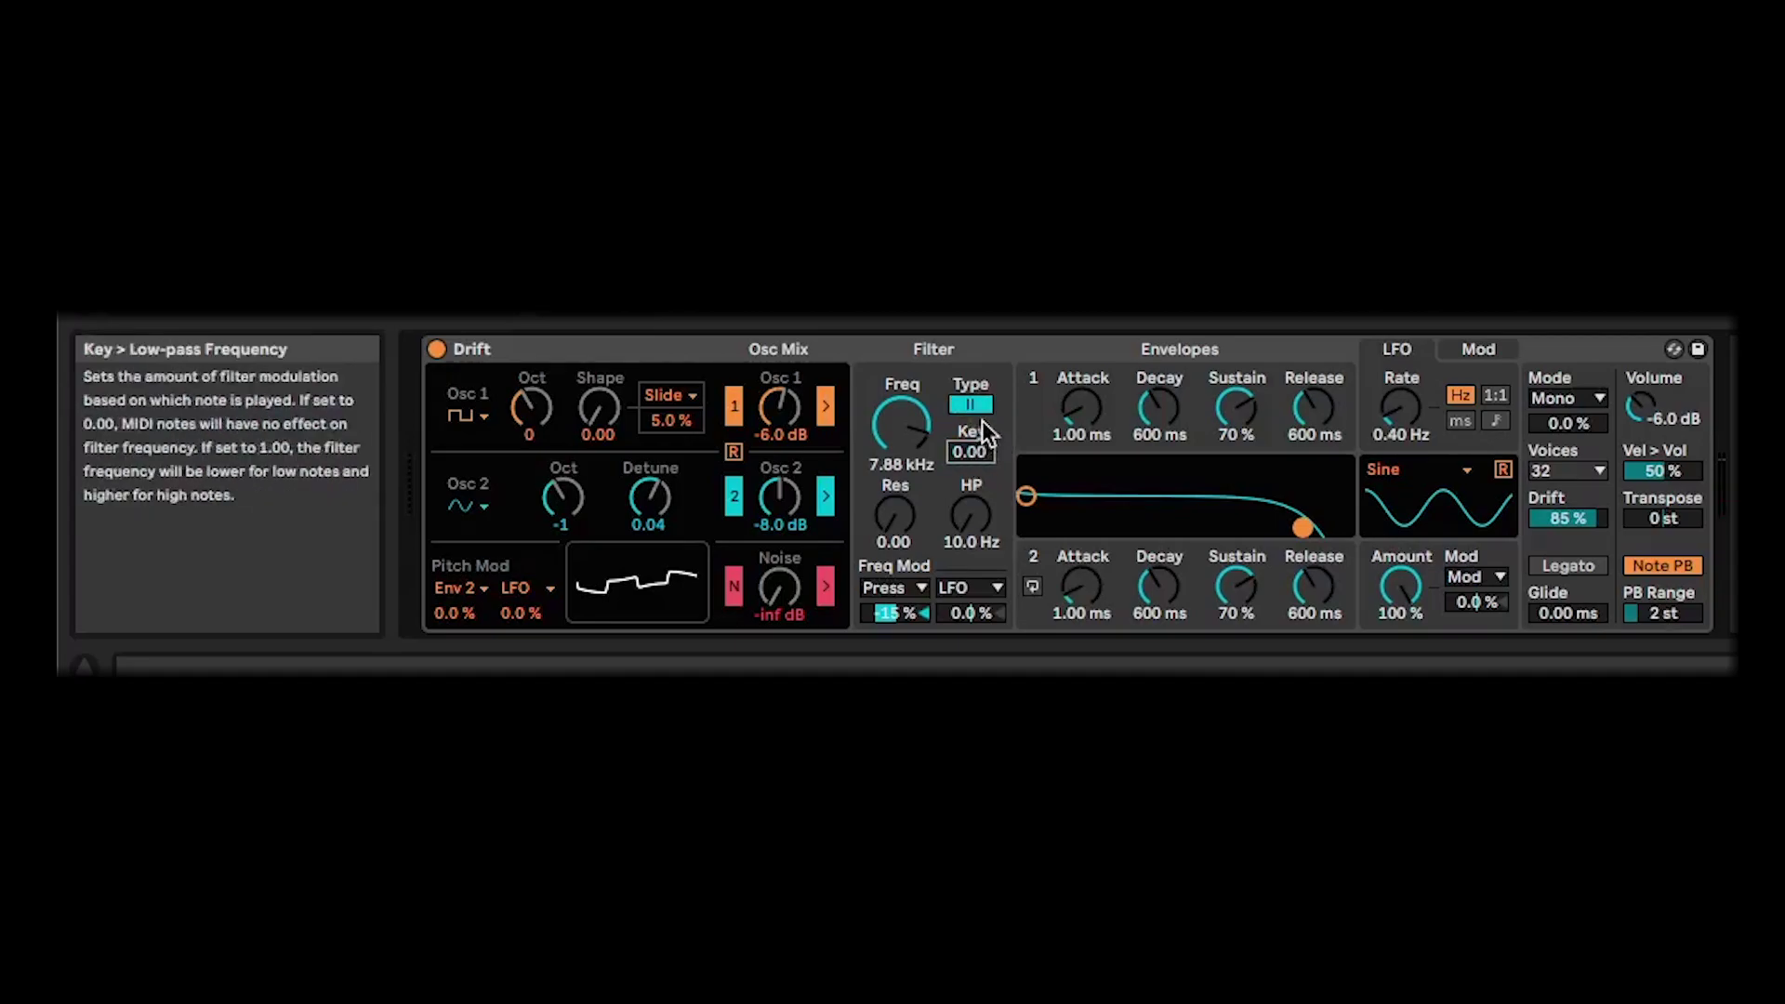
left_click_drag(899, 521, 898, 472)
left_click_drag(964, 528, 1181, 569)
left_click_drag(970, 515, 970, 567)
left_click_drag(923, 492, 923, 539)
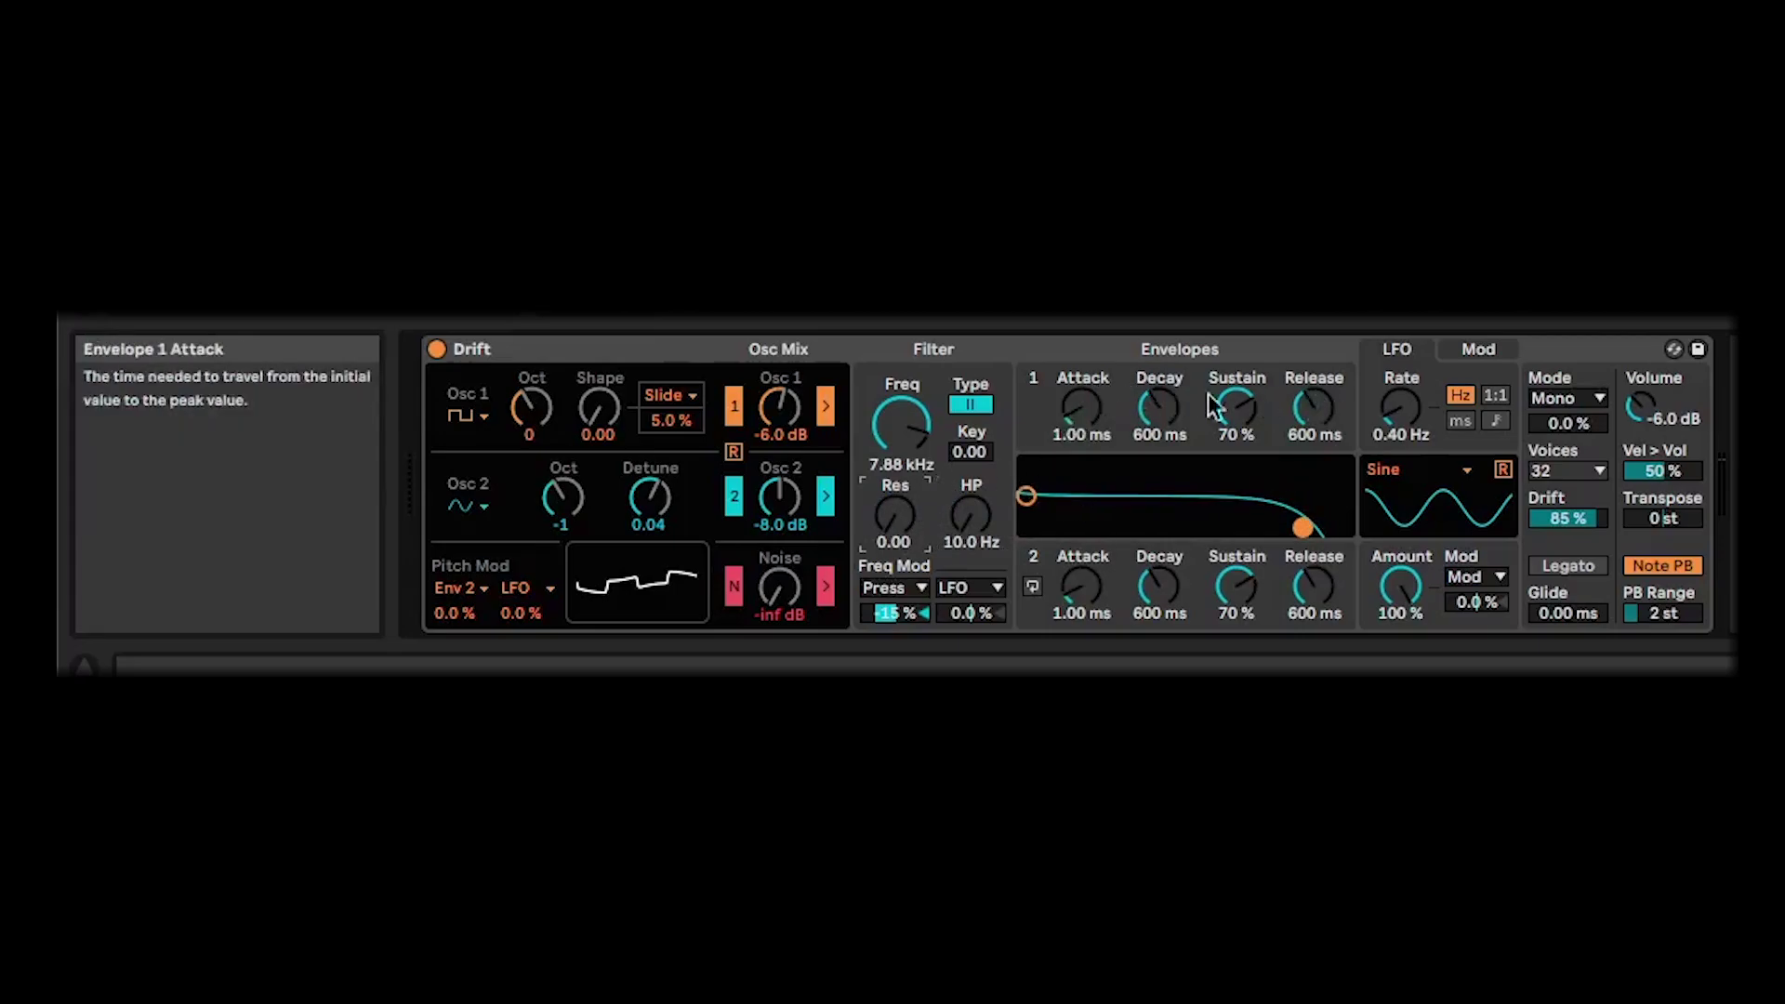
Step: Cycle the LFO rate mode back to Hz and set the LFO waveform to Square
left_click(1493, 398)
left_click(1460, 421)
left_click(1460, 395)
left_click(1453, 465)
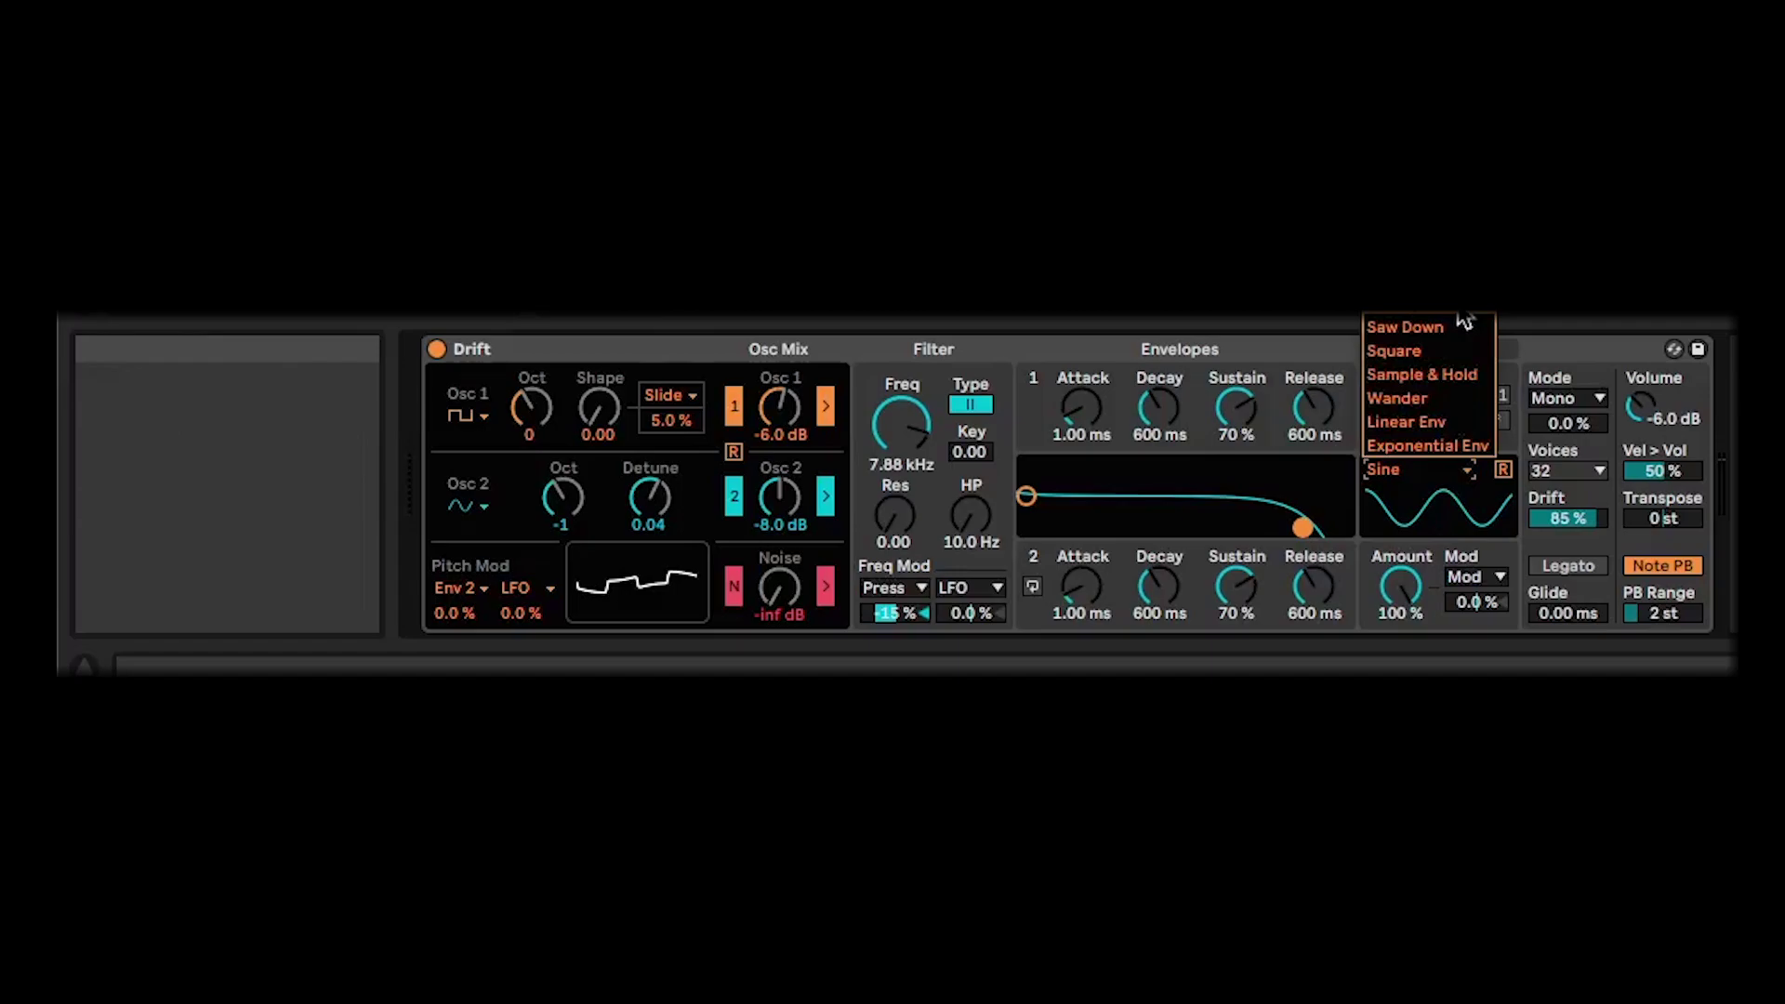
left_click(1442, 372)
left_click(1453, 478)
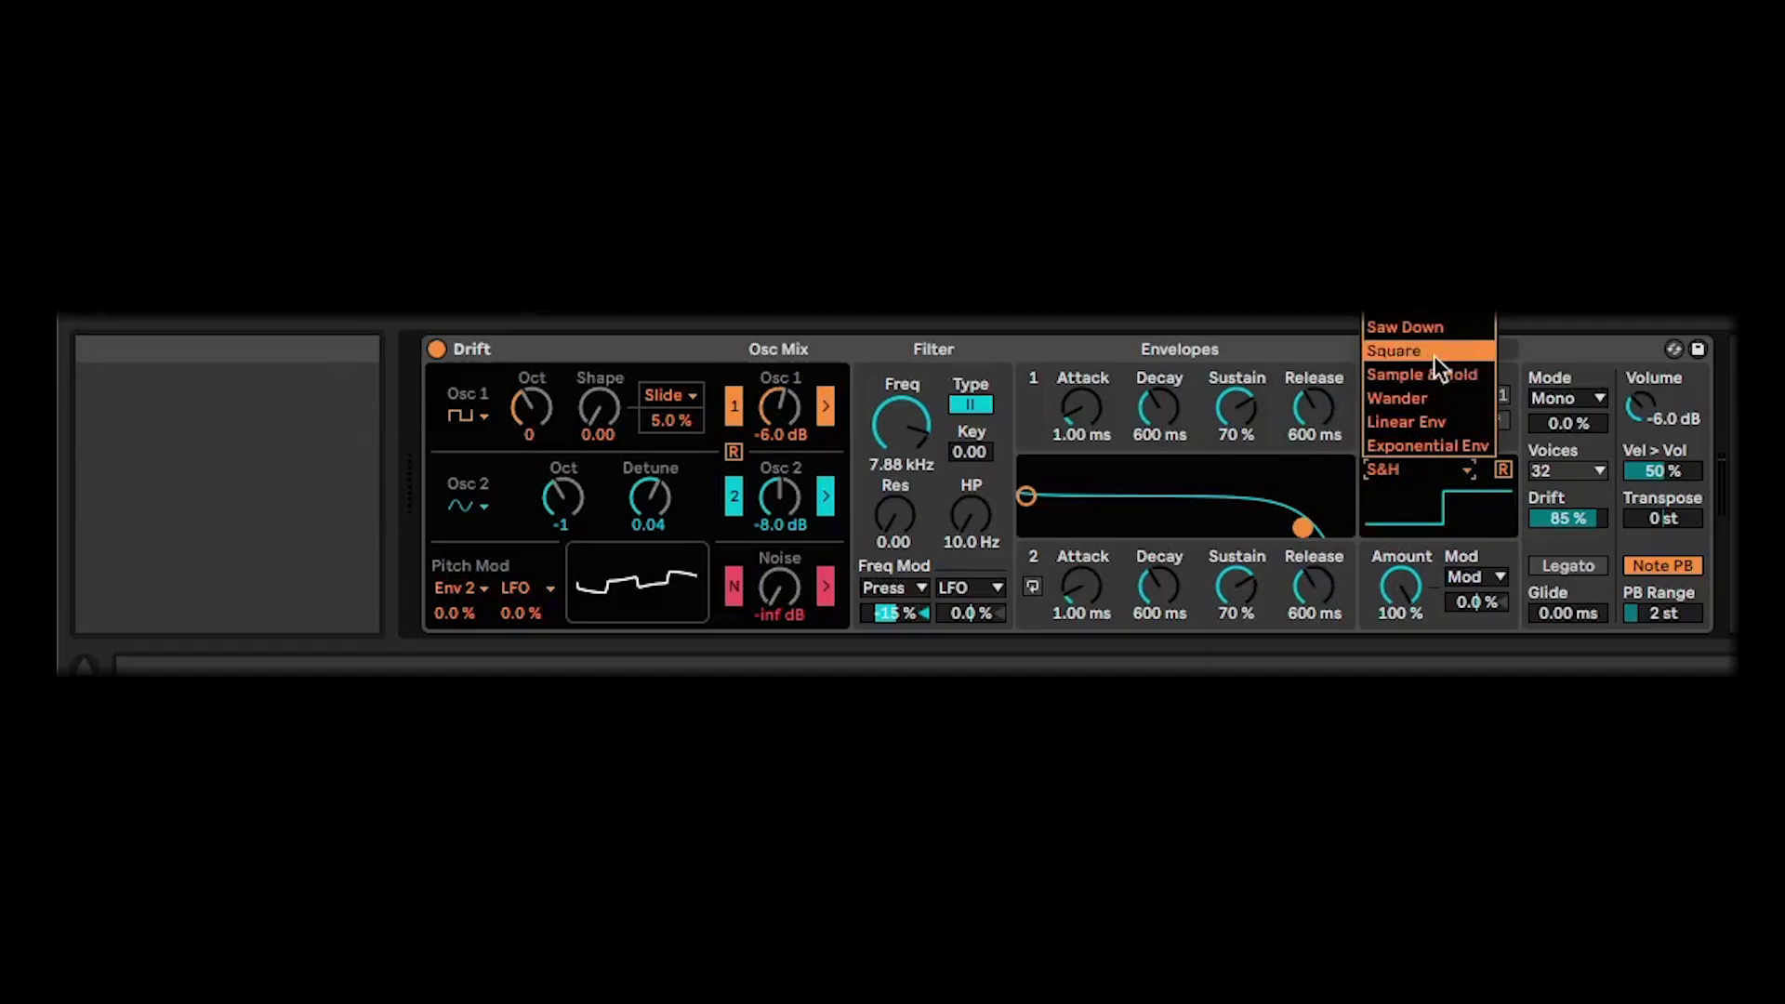
left_click(1434, 354)
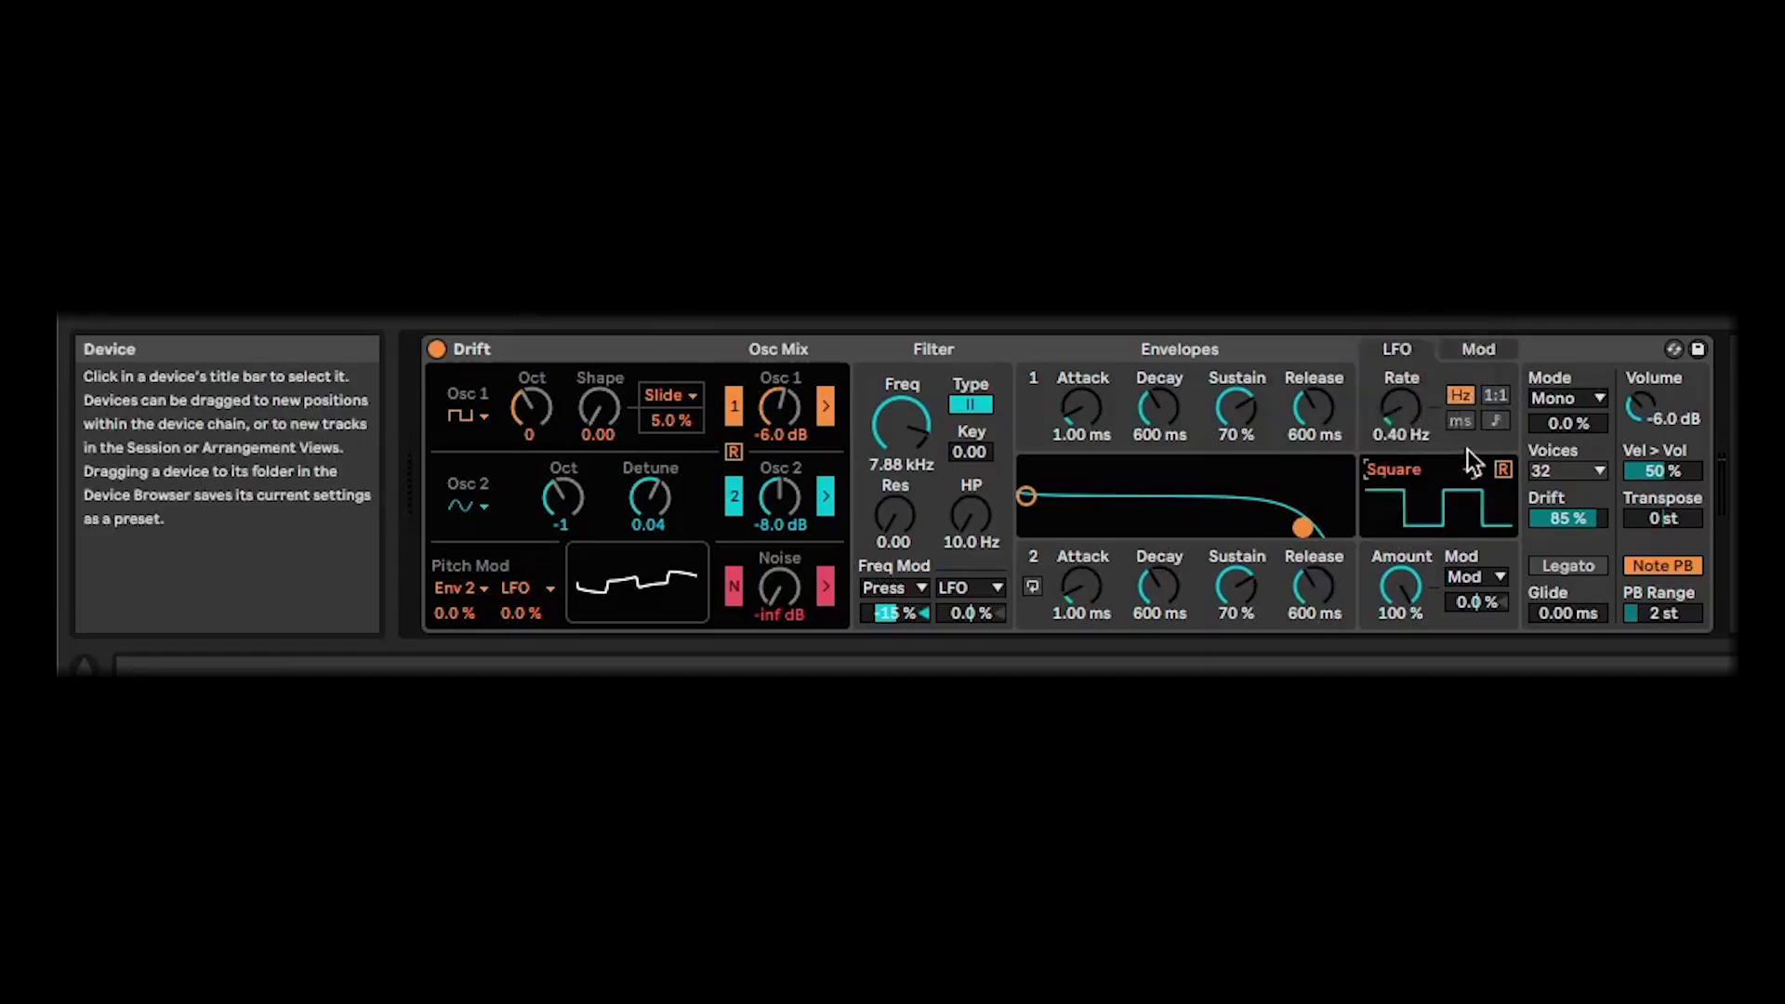
Step: Show the modulation matrix slots, keeping Mod as the first source
left_click(1478, 350)
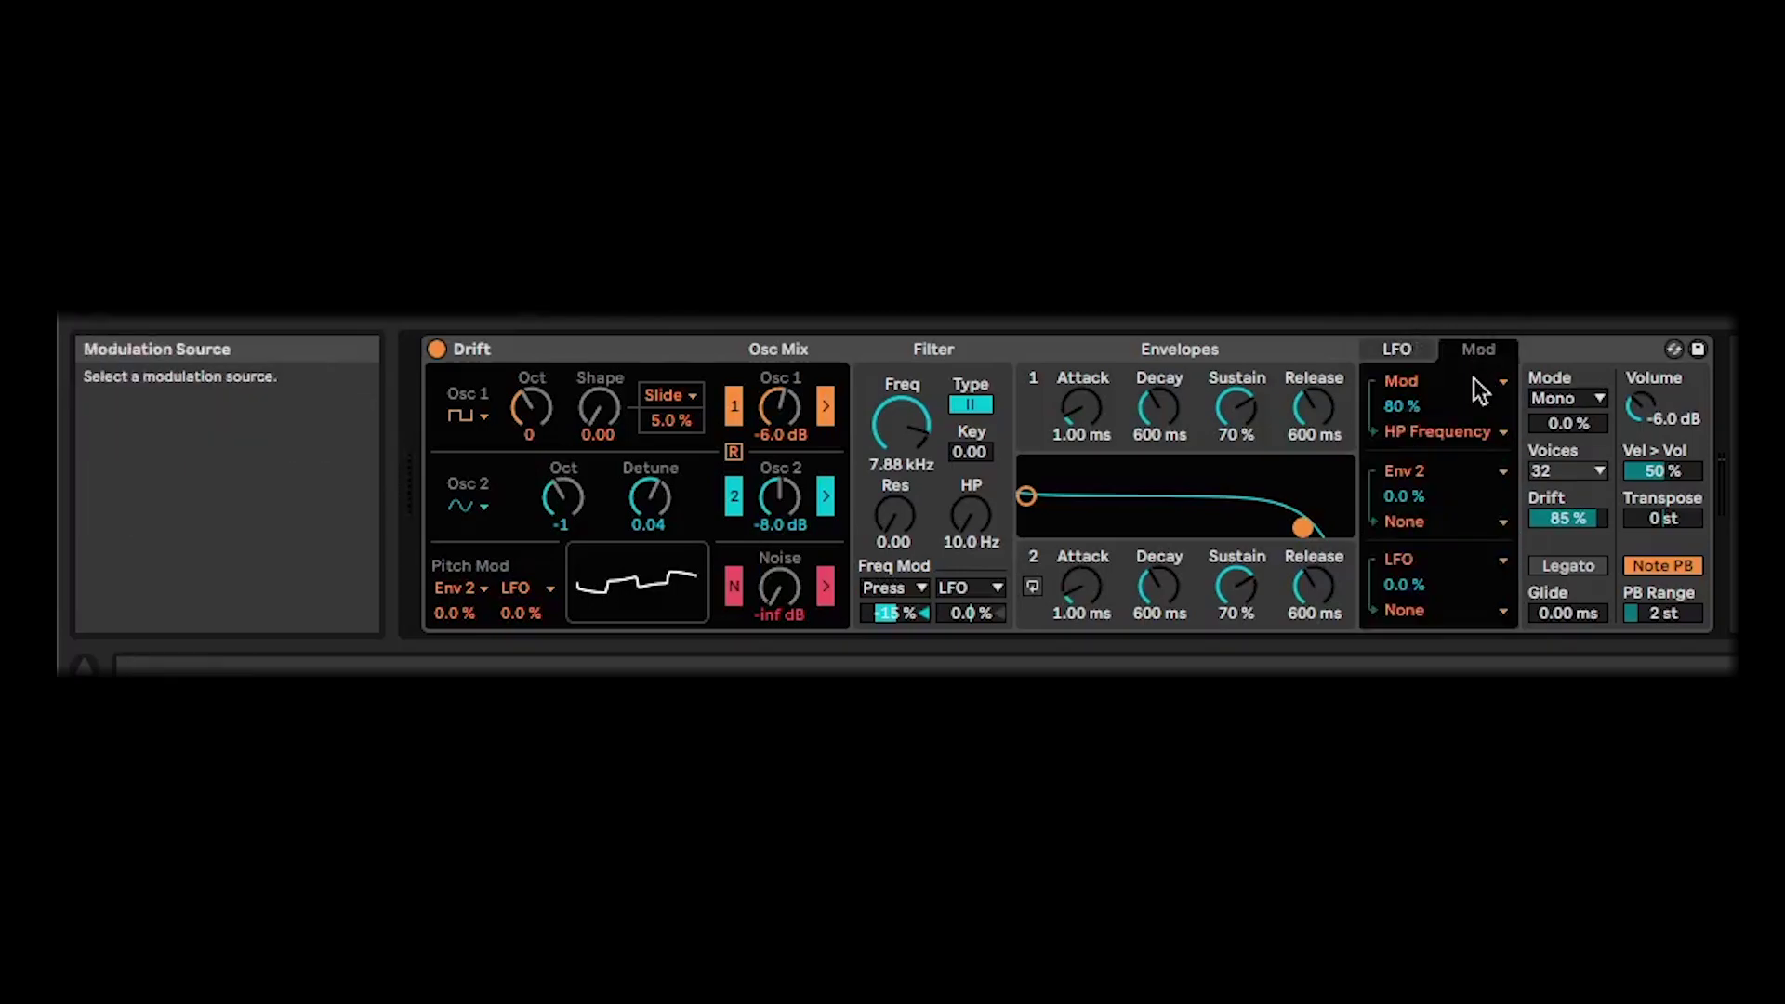
left_click(1477, 385)
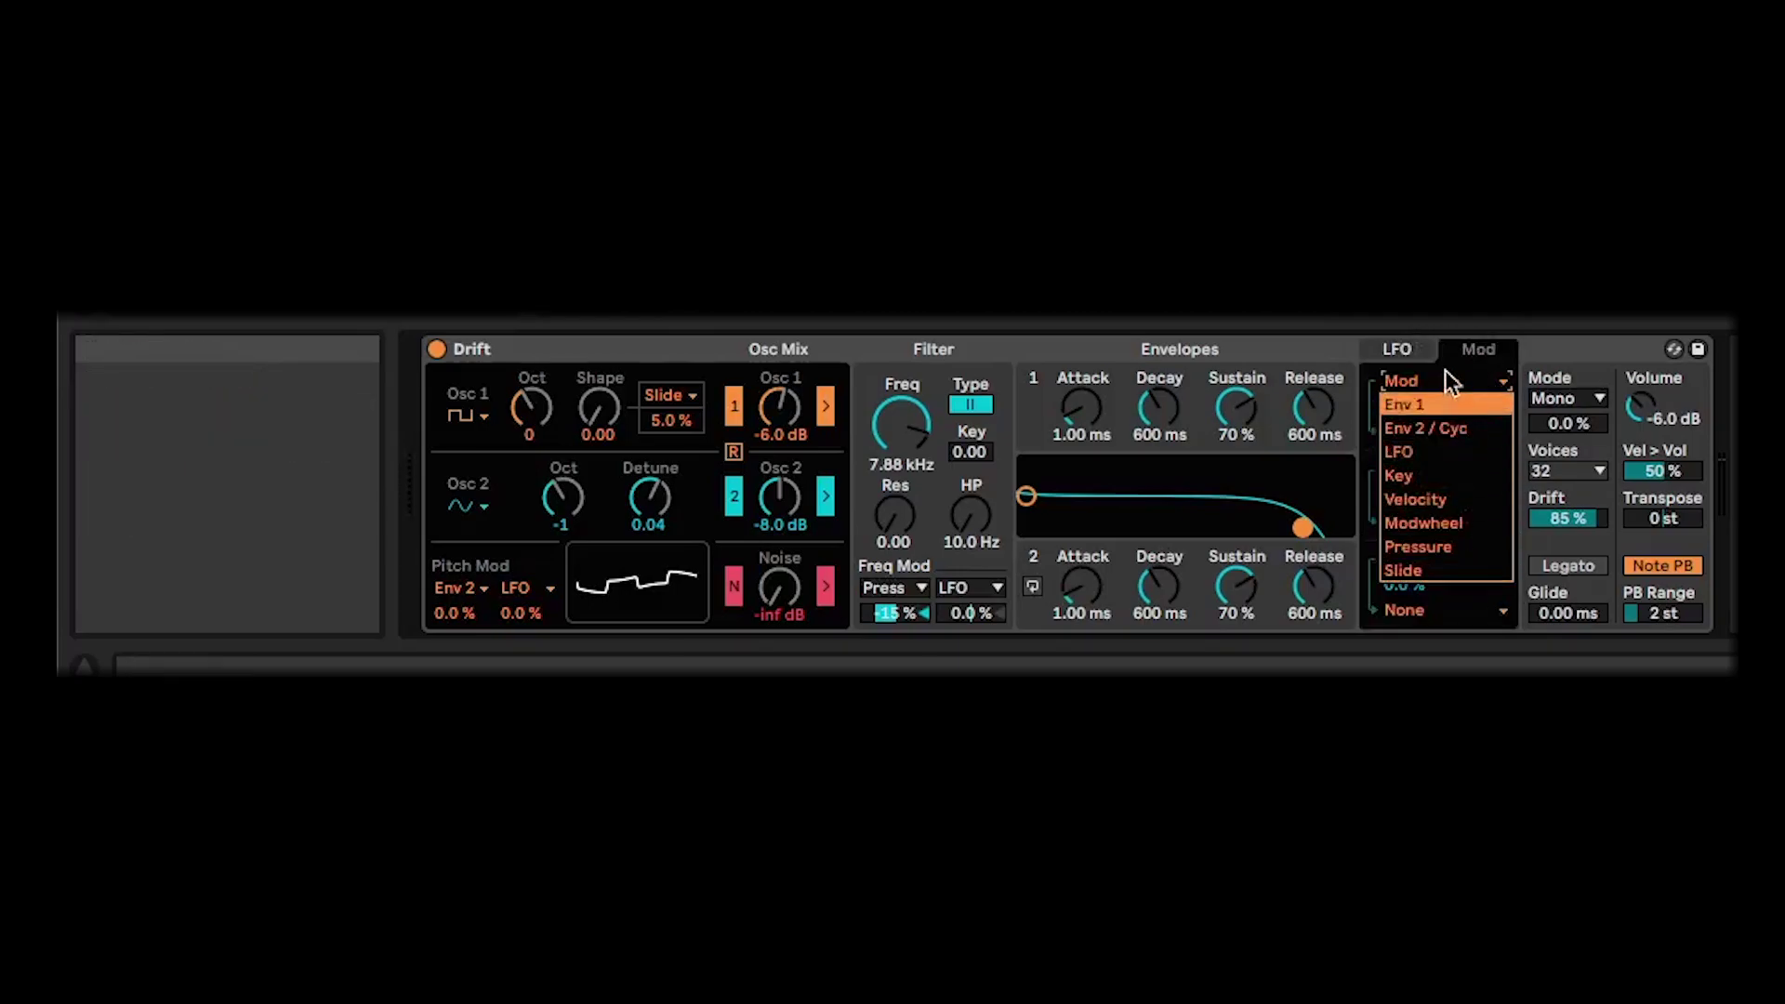
left_click(1445, 372)
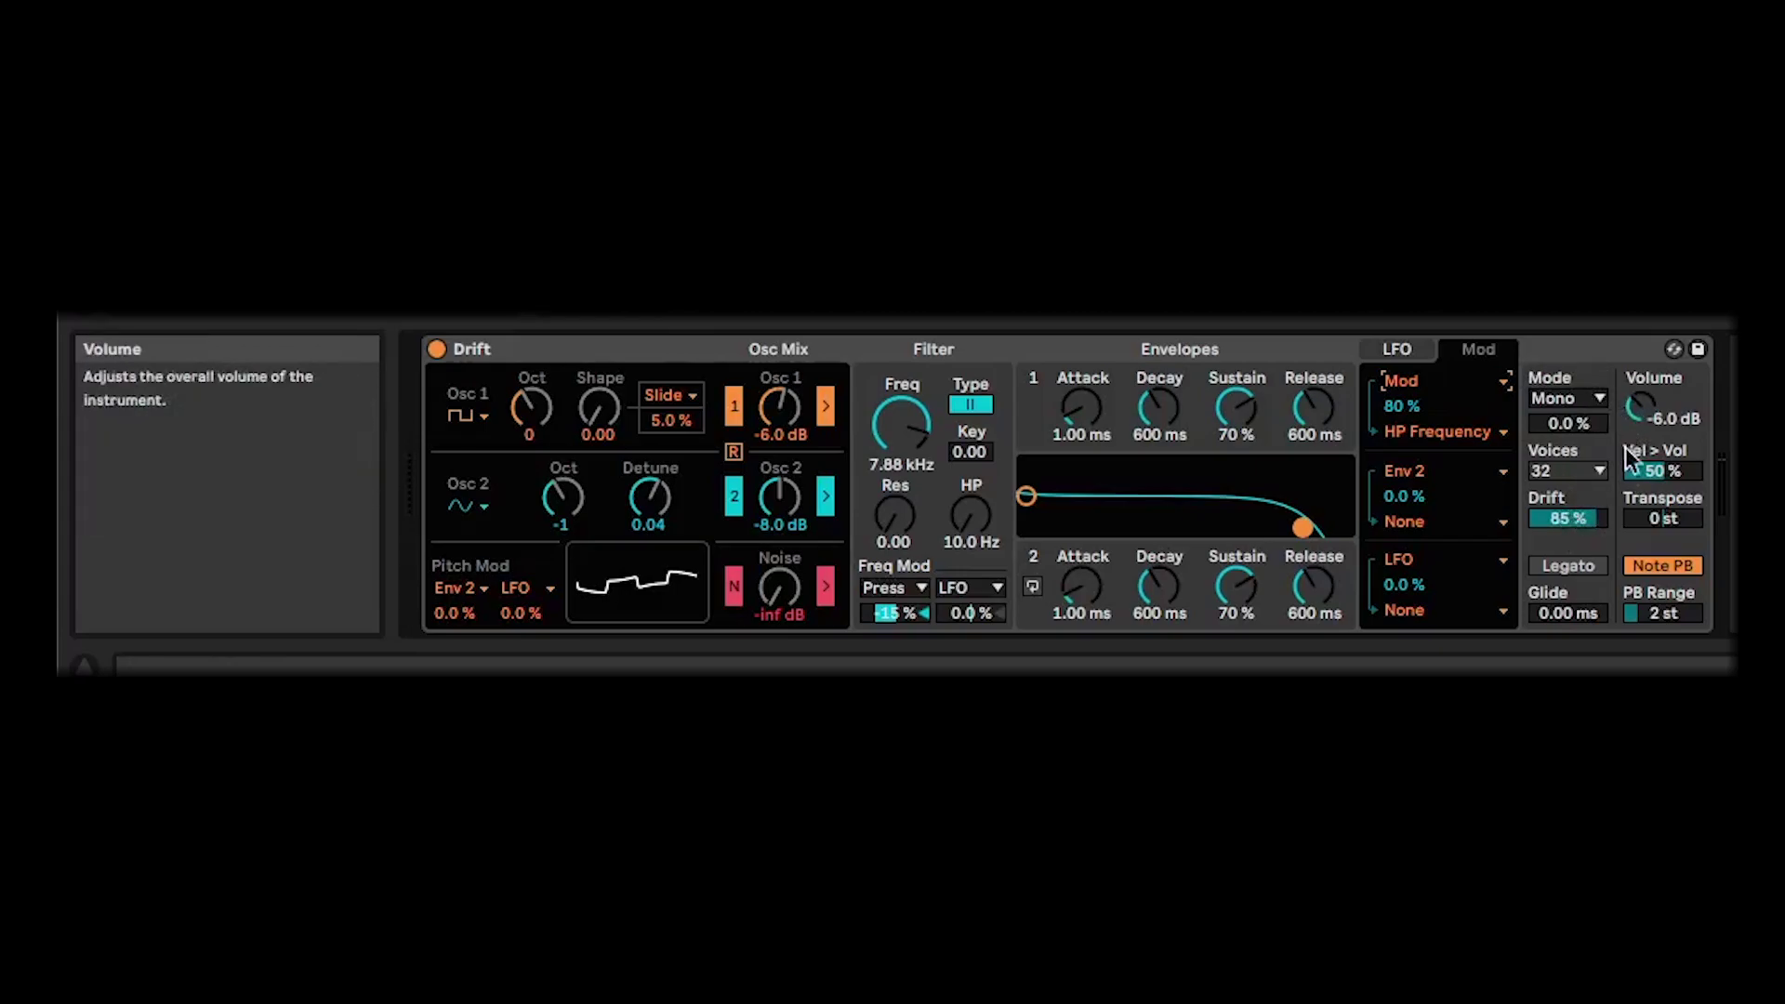
Step: Audition Drift's Poly and Stereo voice modes
left_click(1596, 408)
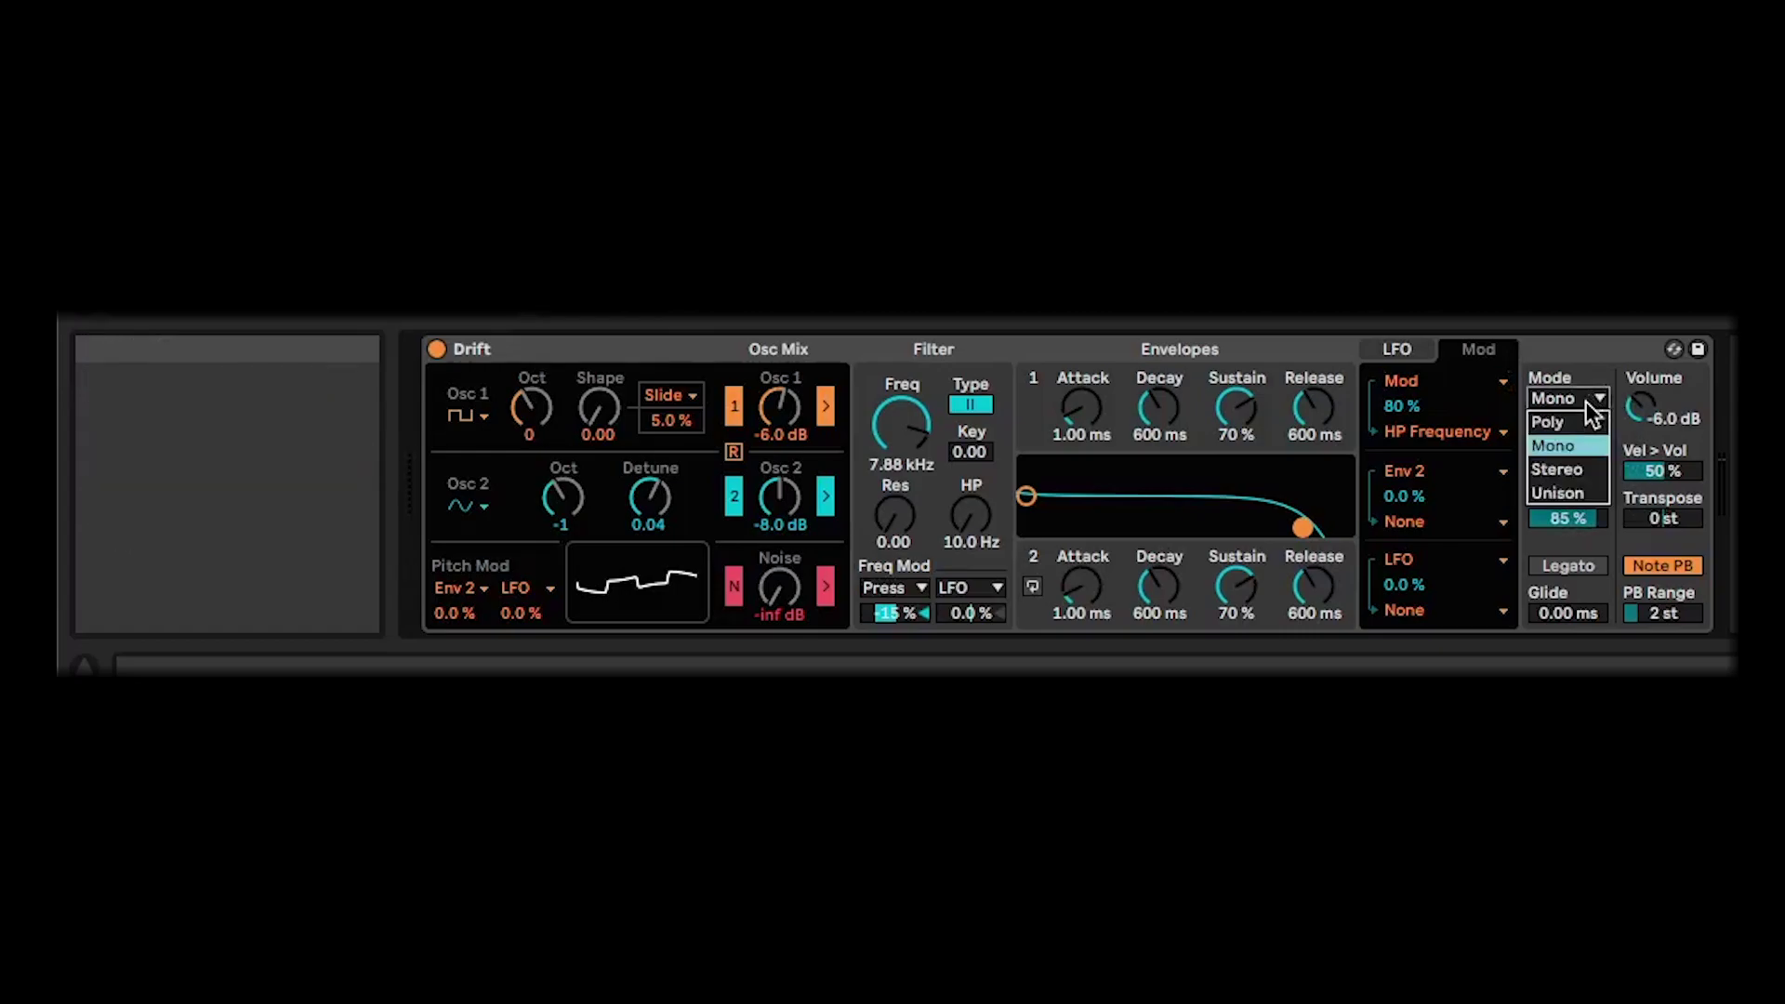
left_click(1576, 422)
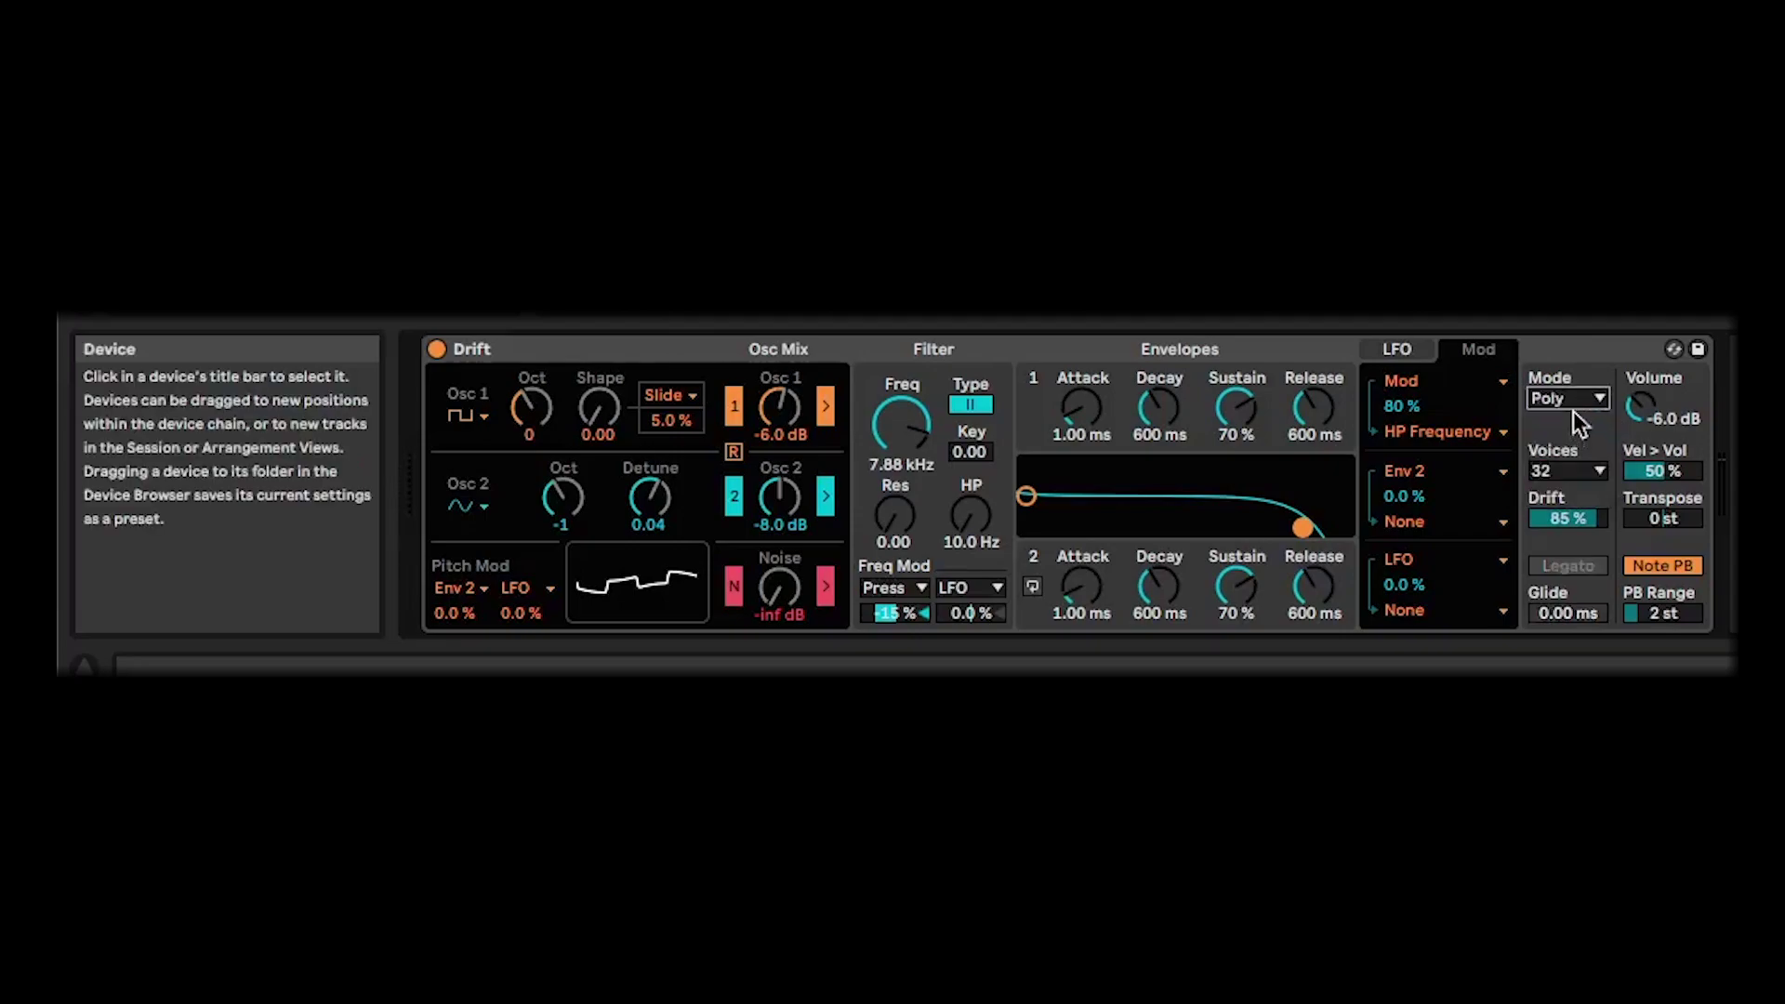
left_click(1573, 399)
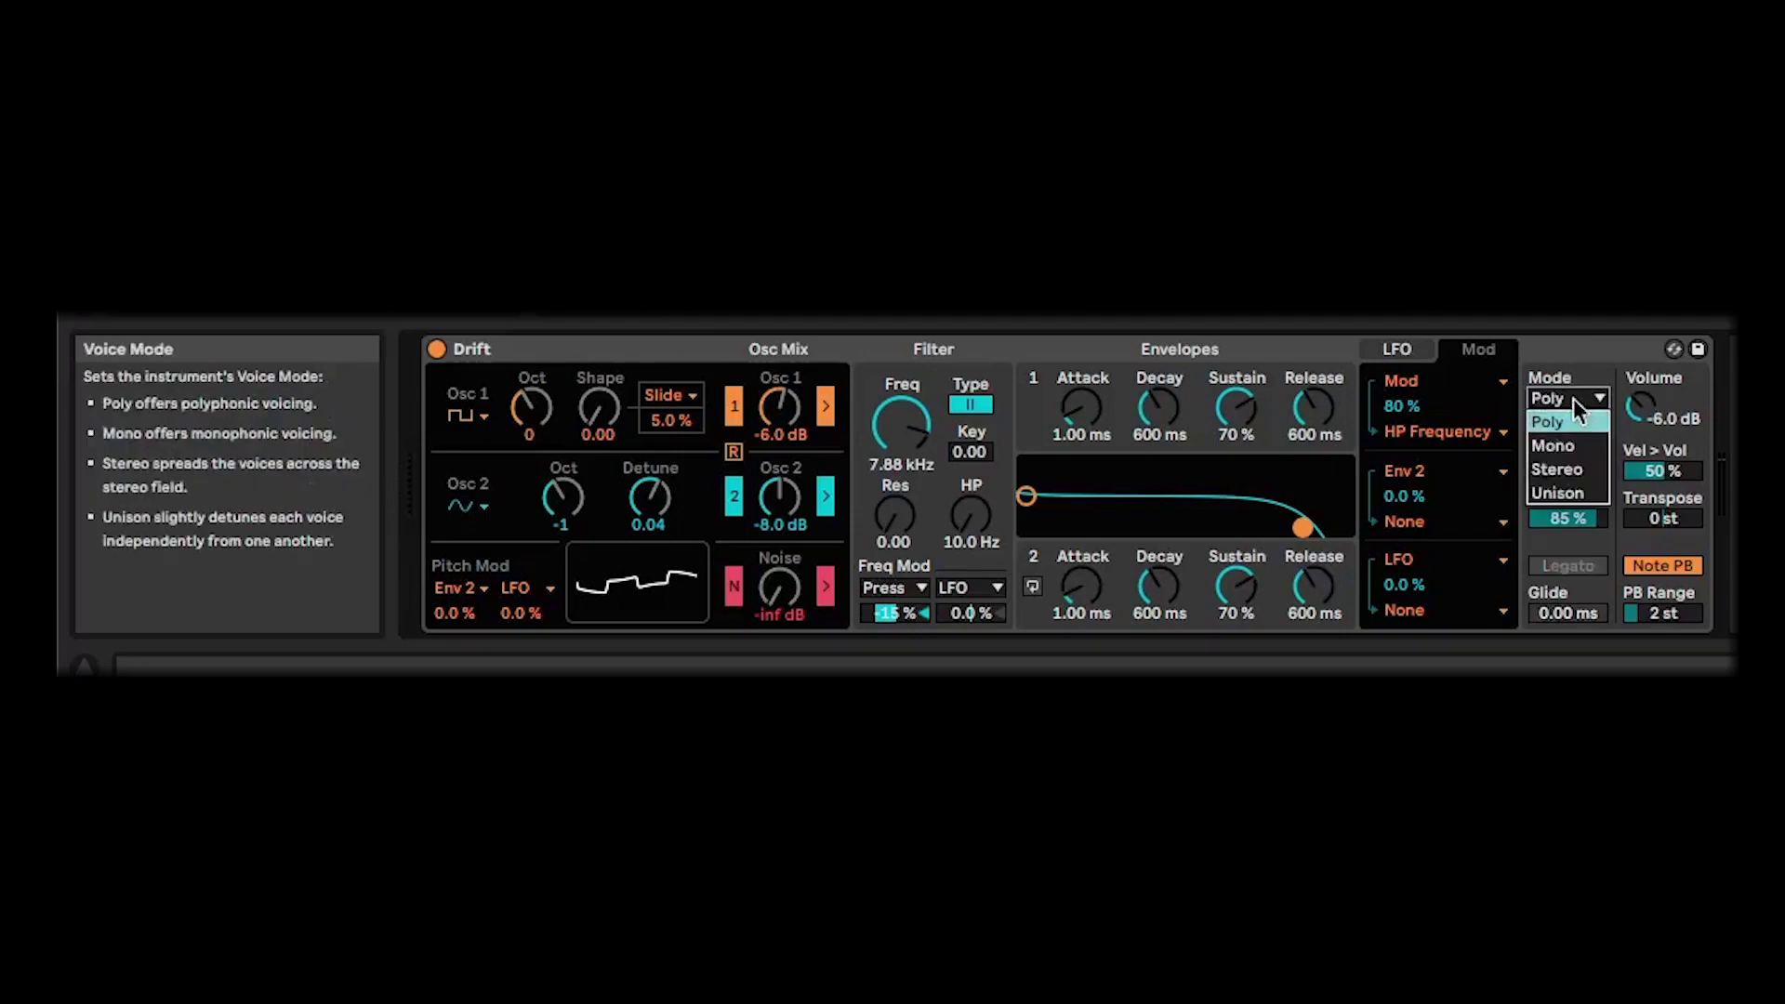
left_click(1575, 471)
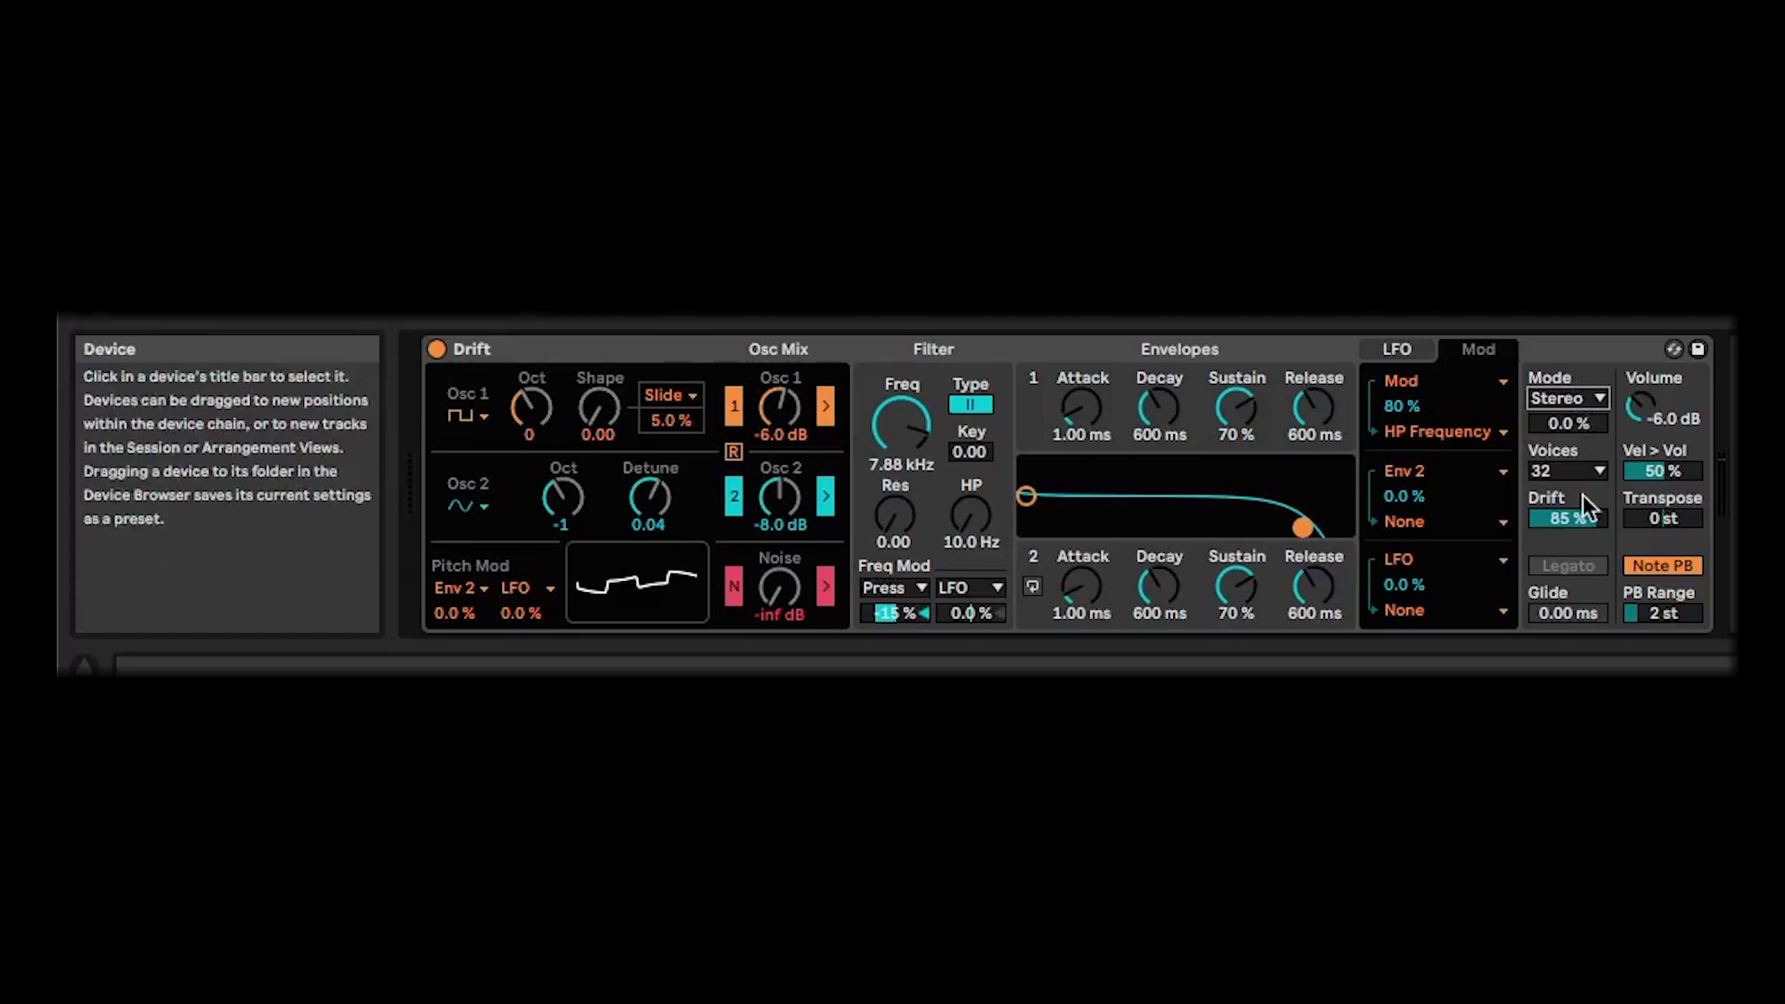
Step: Limit Voices to 4 and switch the voice mode to Unison
left_click(1581, 472)
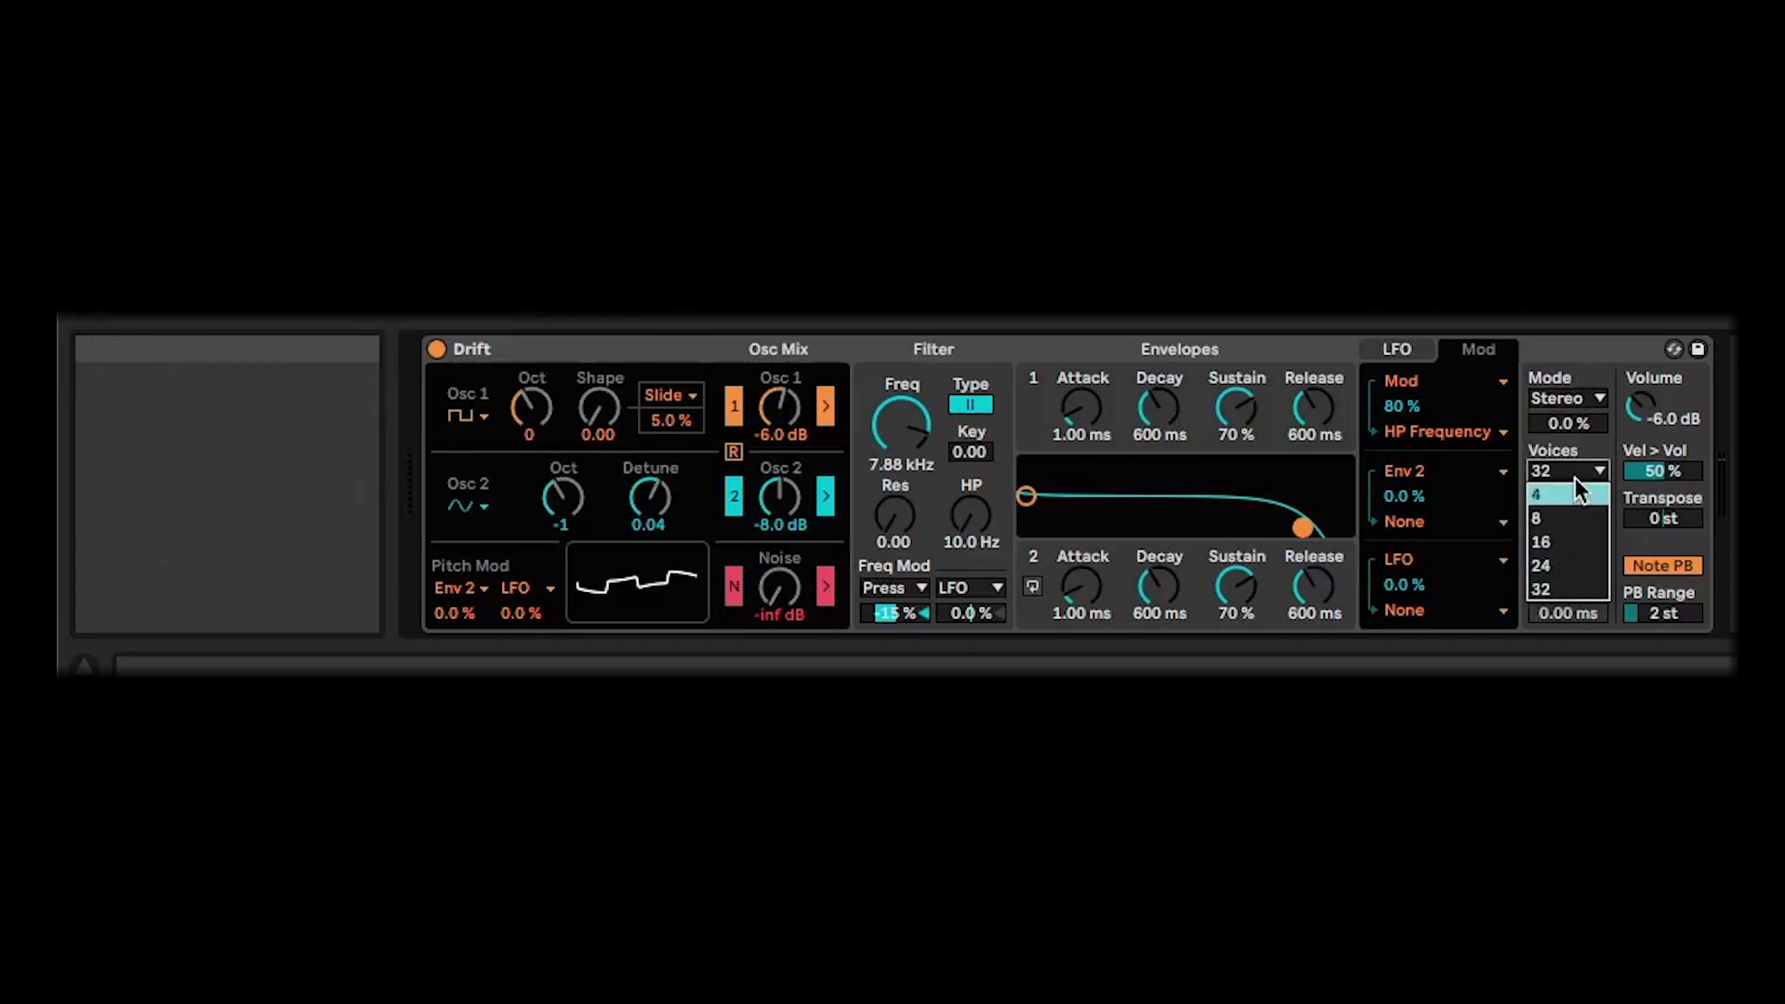
left_click(1577, 497)
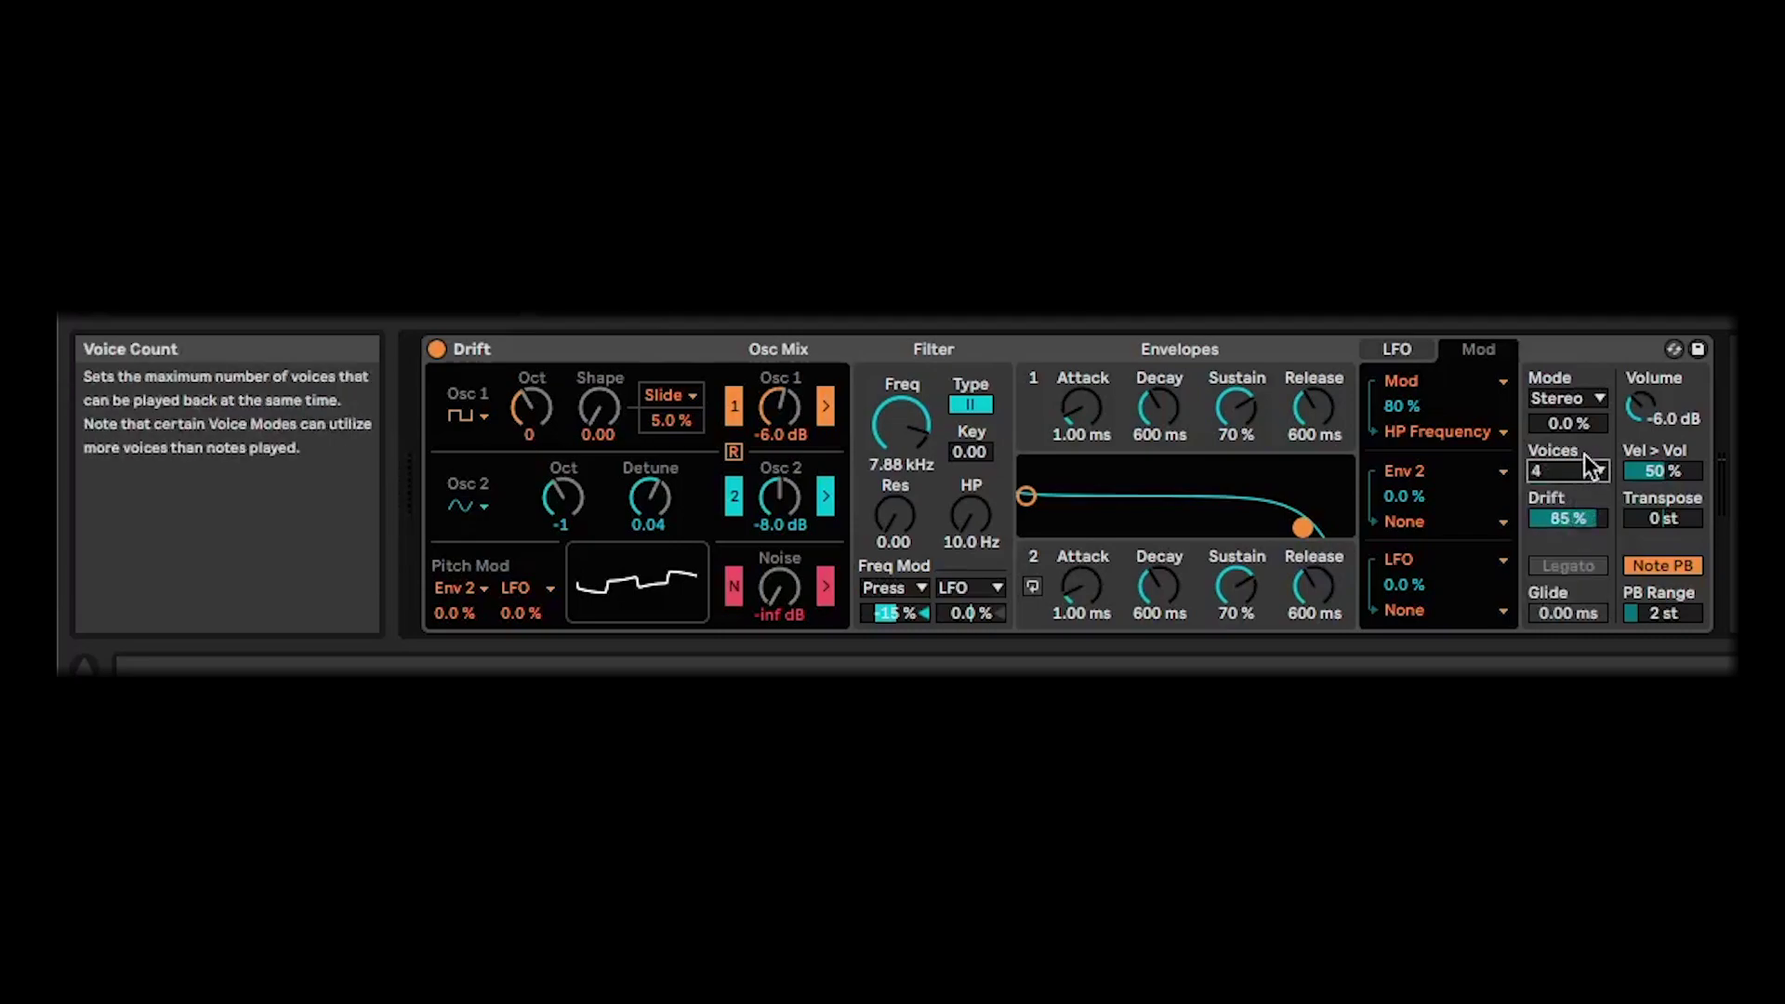
left_click(1592, 400)
left_click(1575, 491)
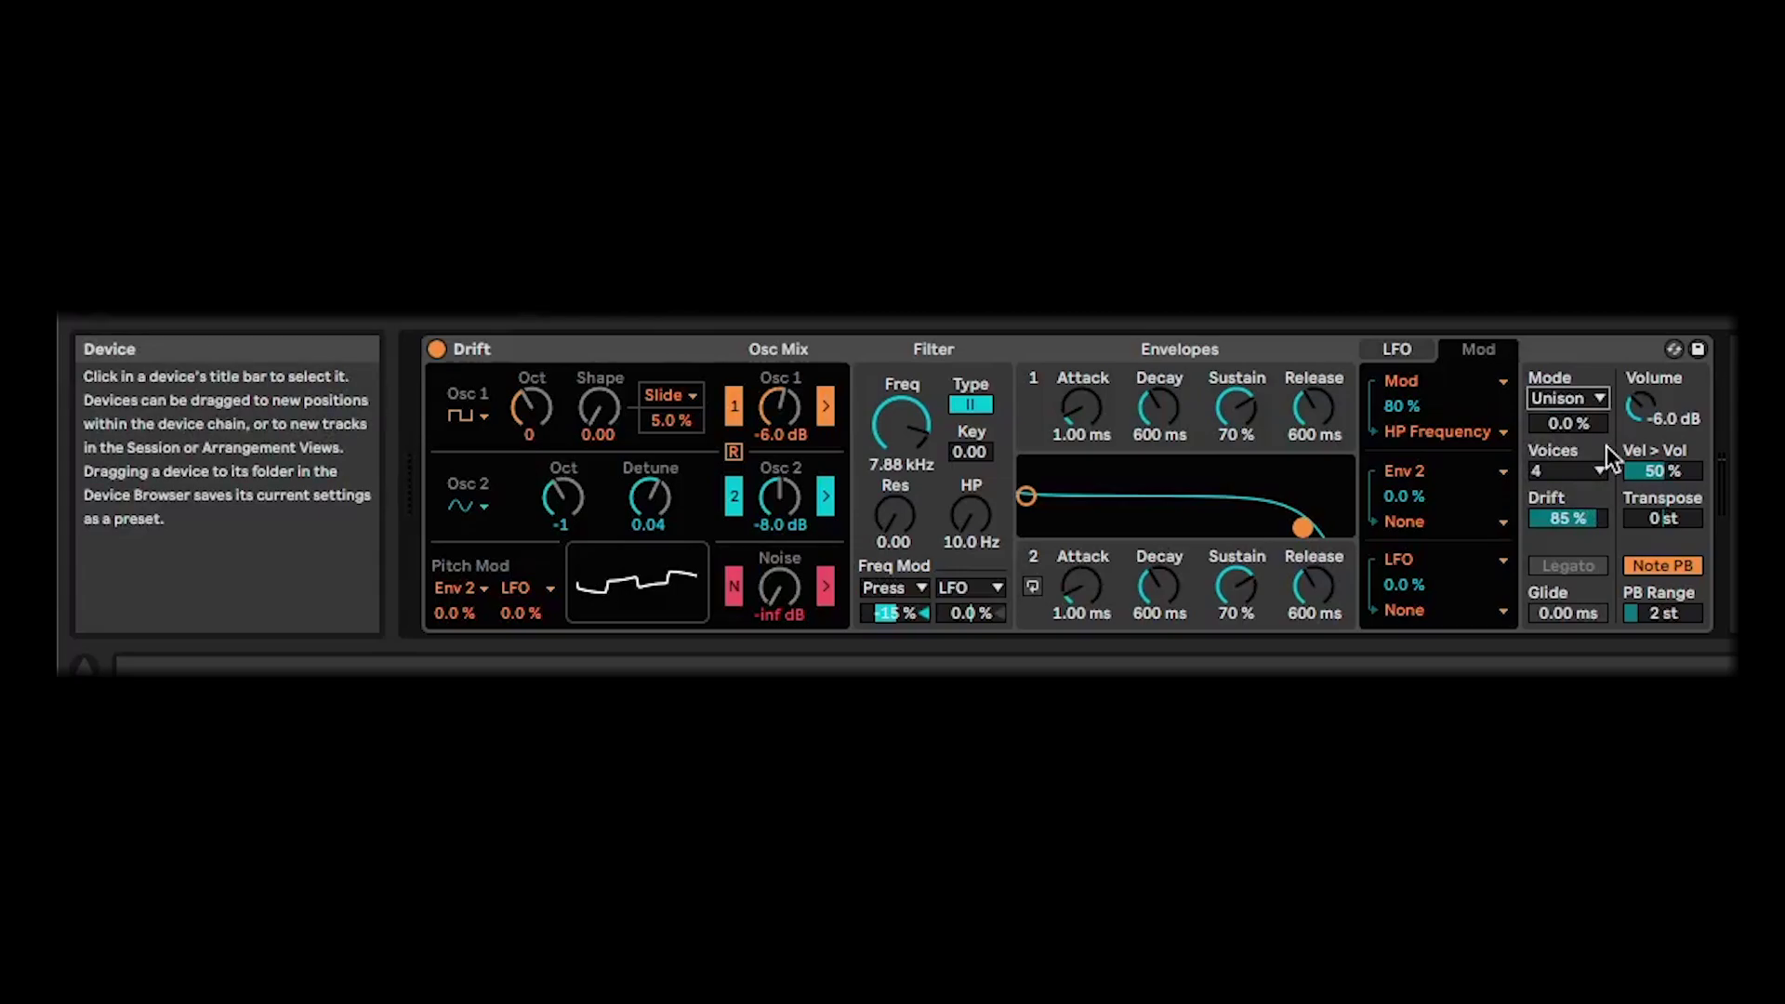
Step: Switch Drift's voice mode to Poly, then Mono, and finally Stereo
left_click(1598, 398)
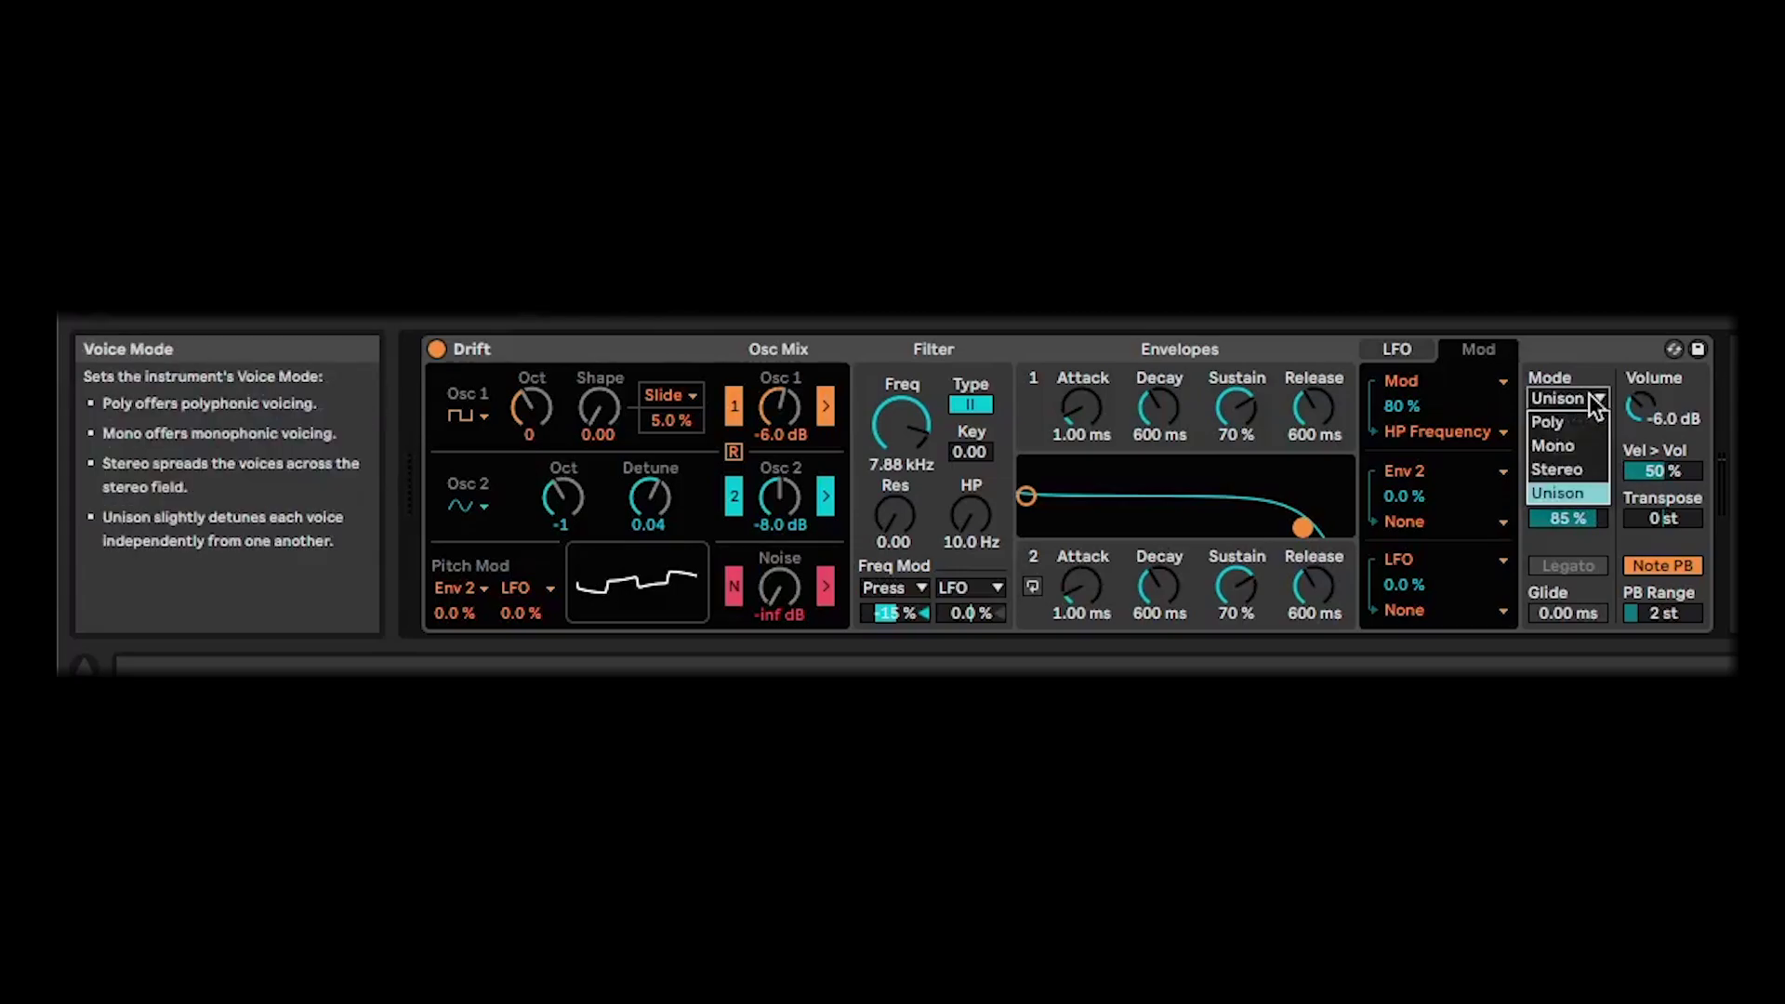
left_click(1593, 422)
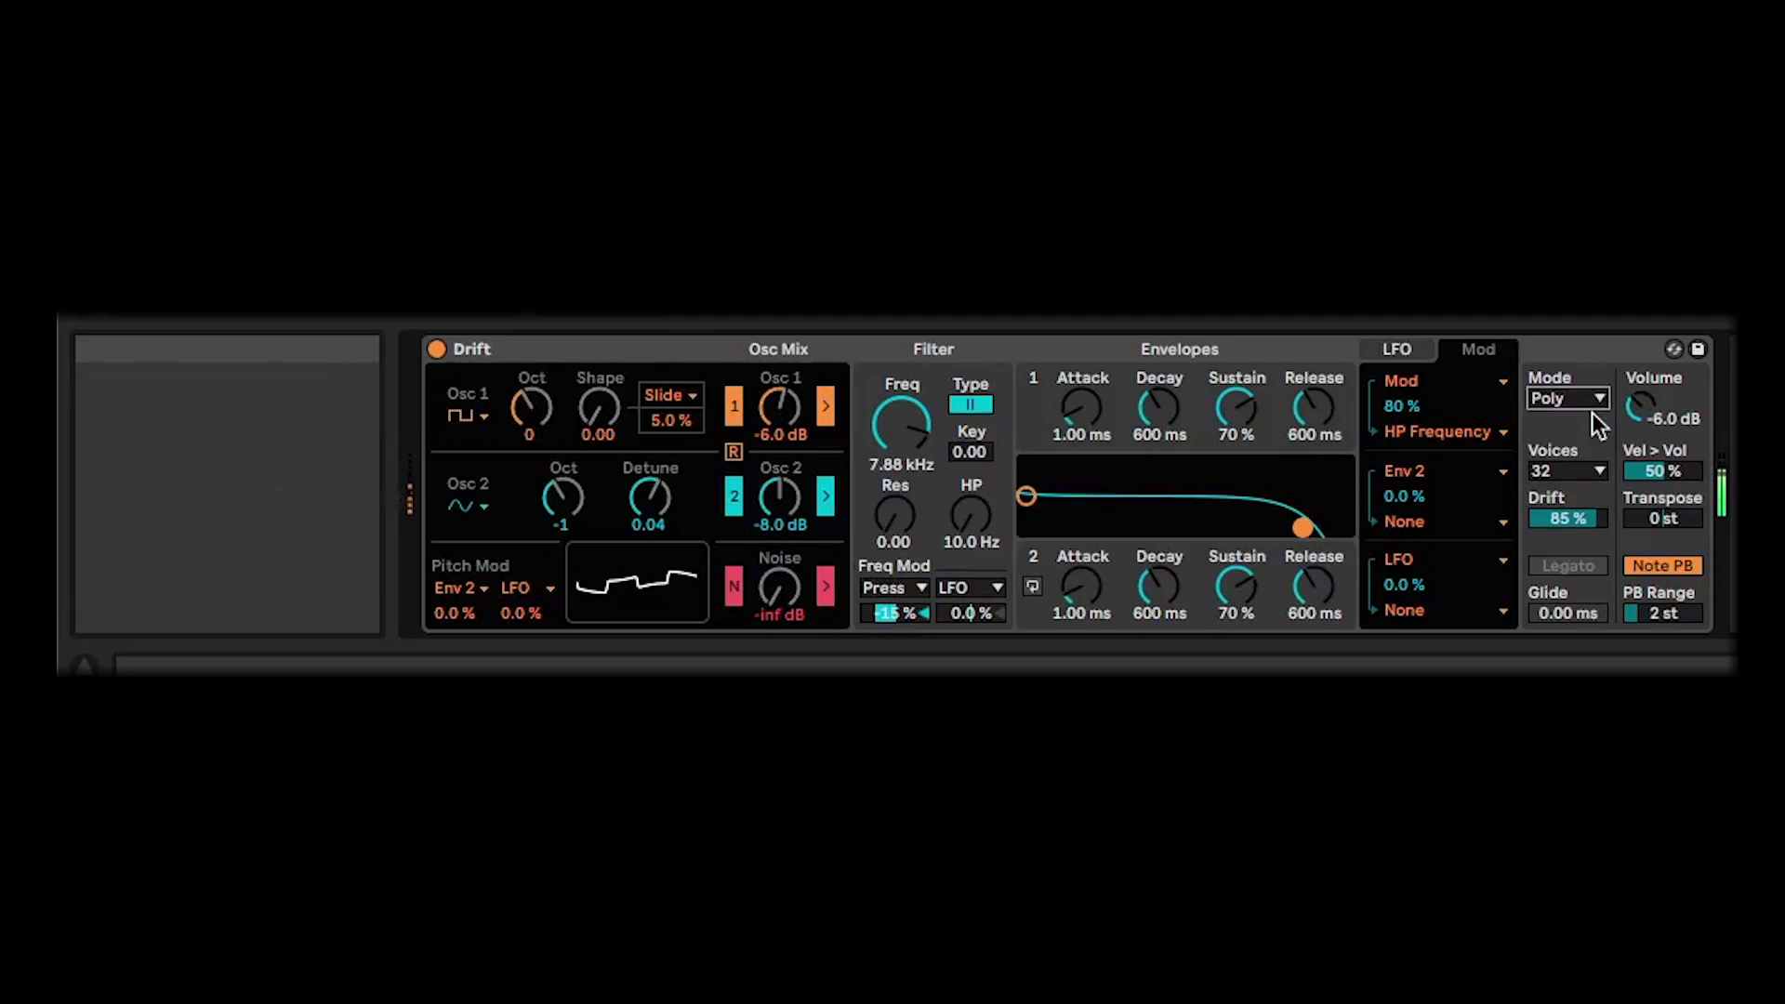
left_click(1543, 398)
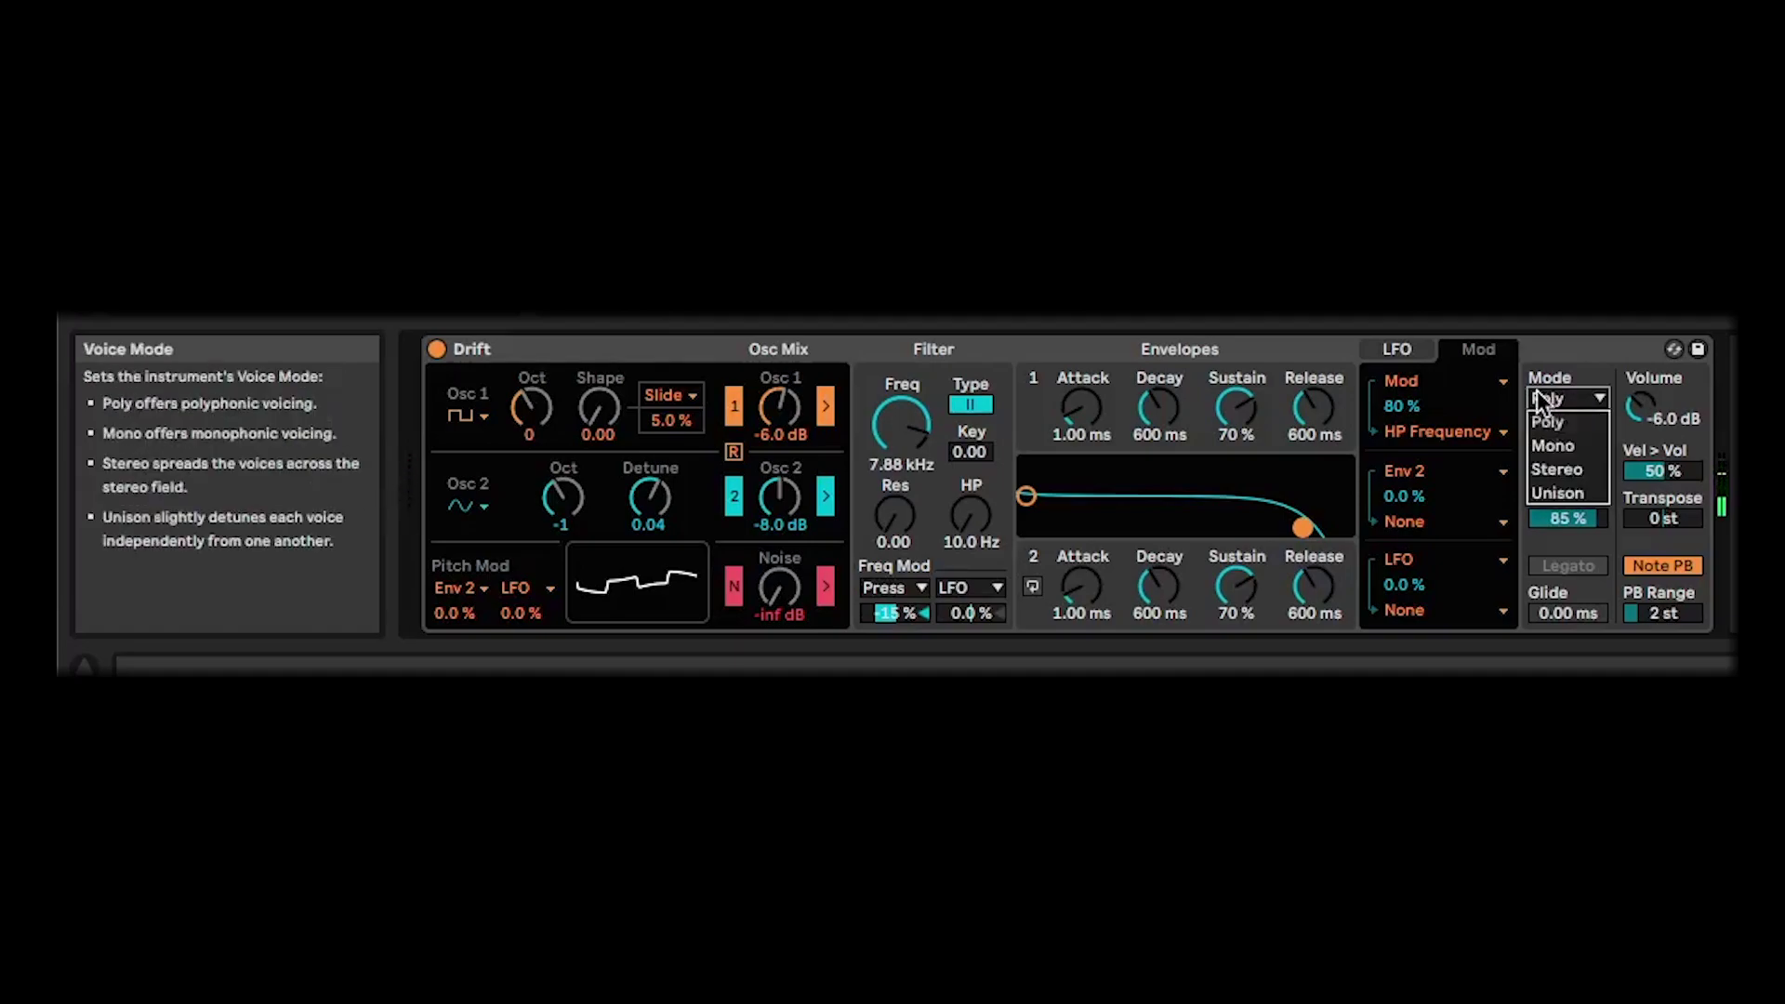
left_click(1551, 446)
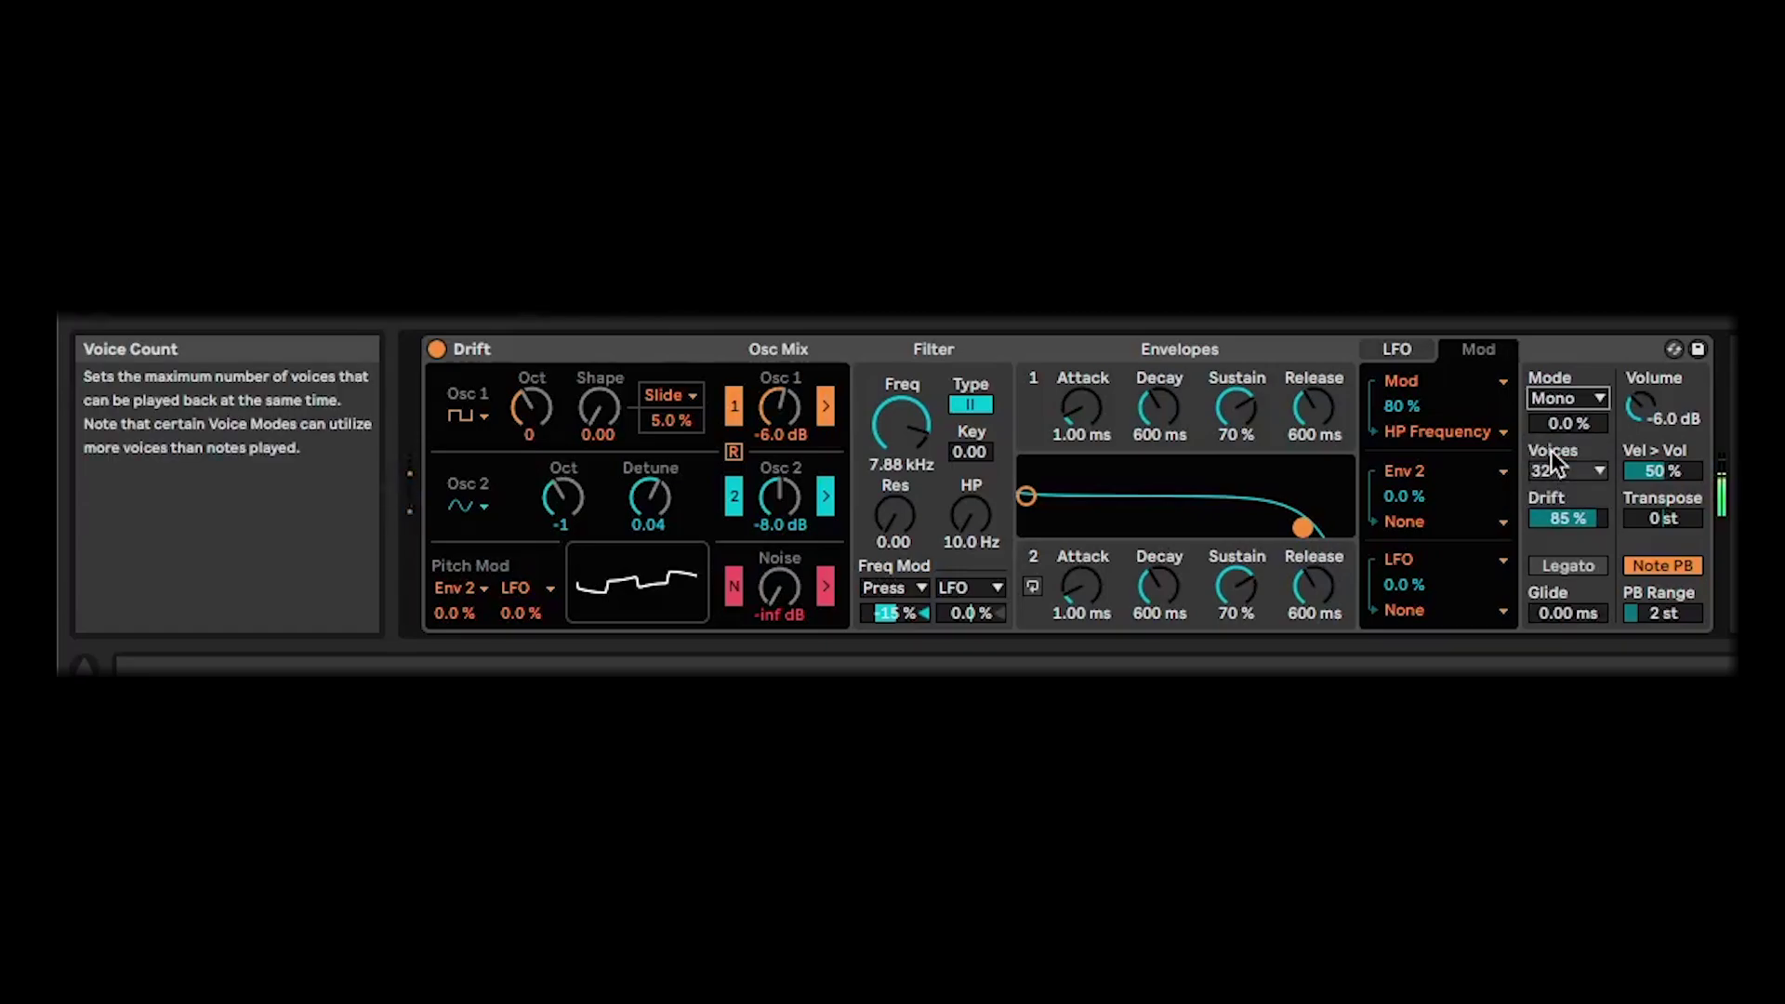
left_click(1590, 398)
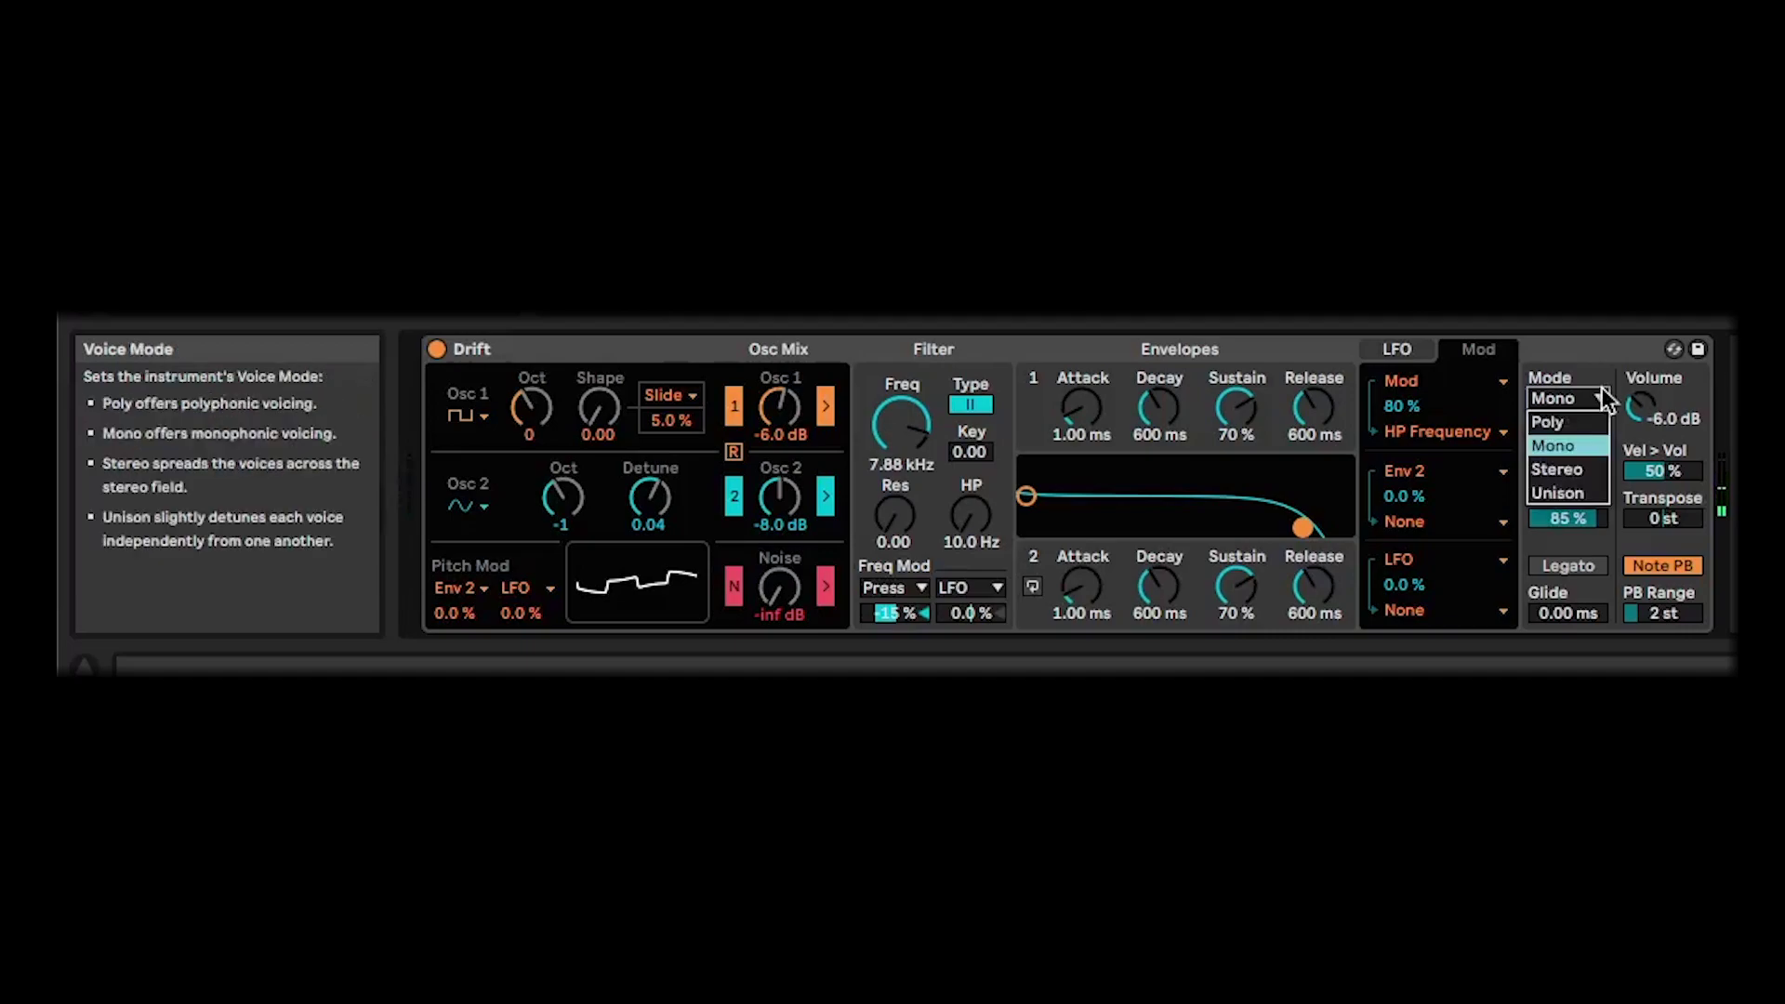
left_click(1571, 472)
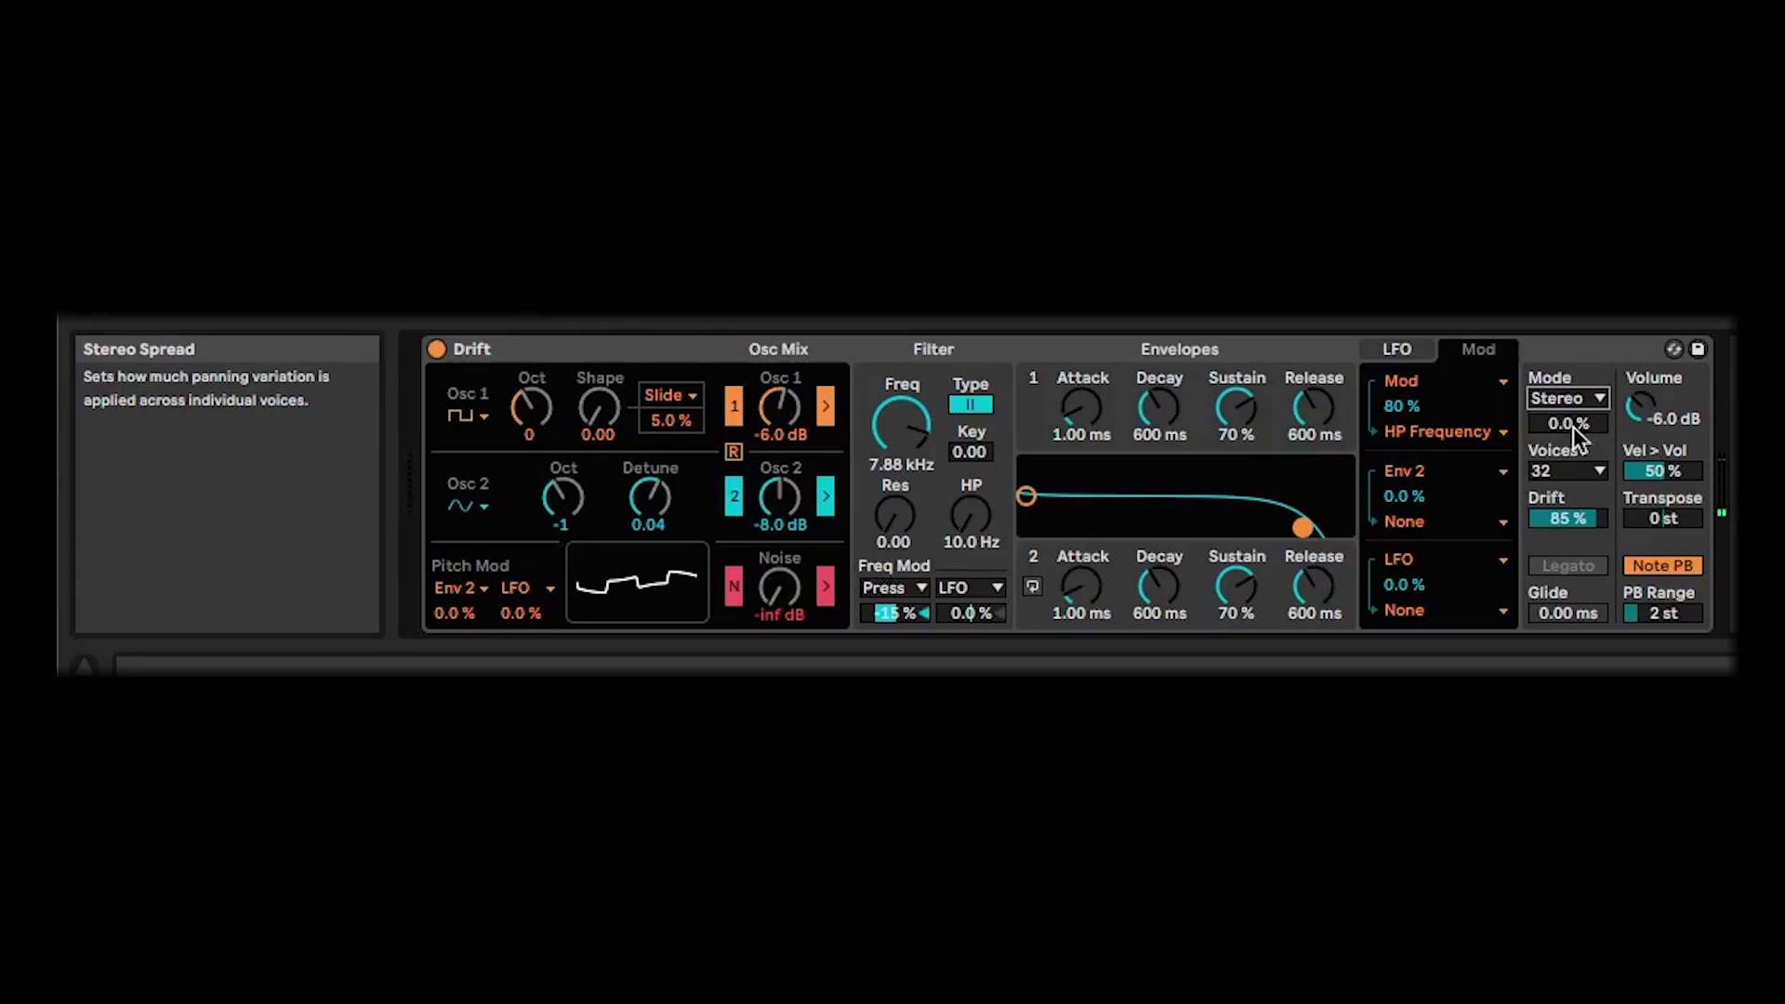
Step: Widen the Stereo spread, then switch to Unison with unison strength near 51 %
left_click_drag(1574, 427, 1573, 367)
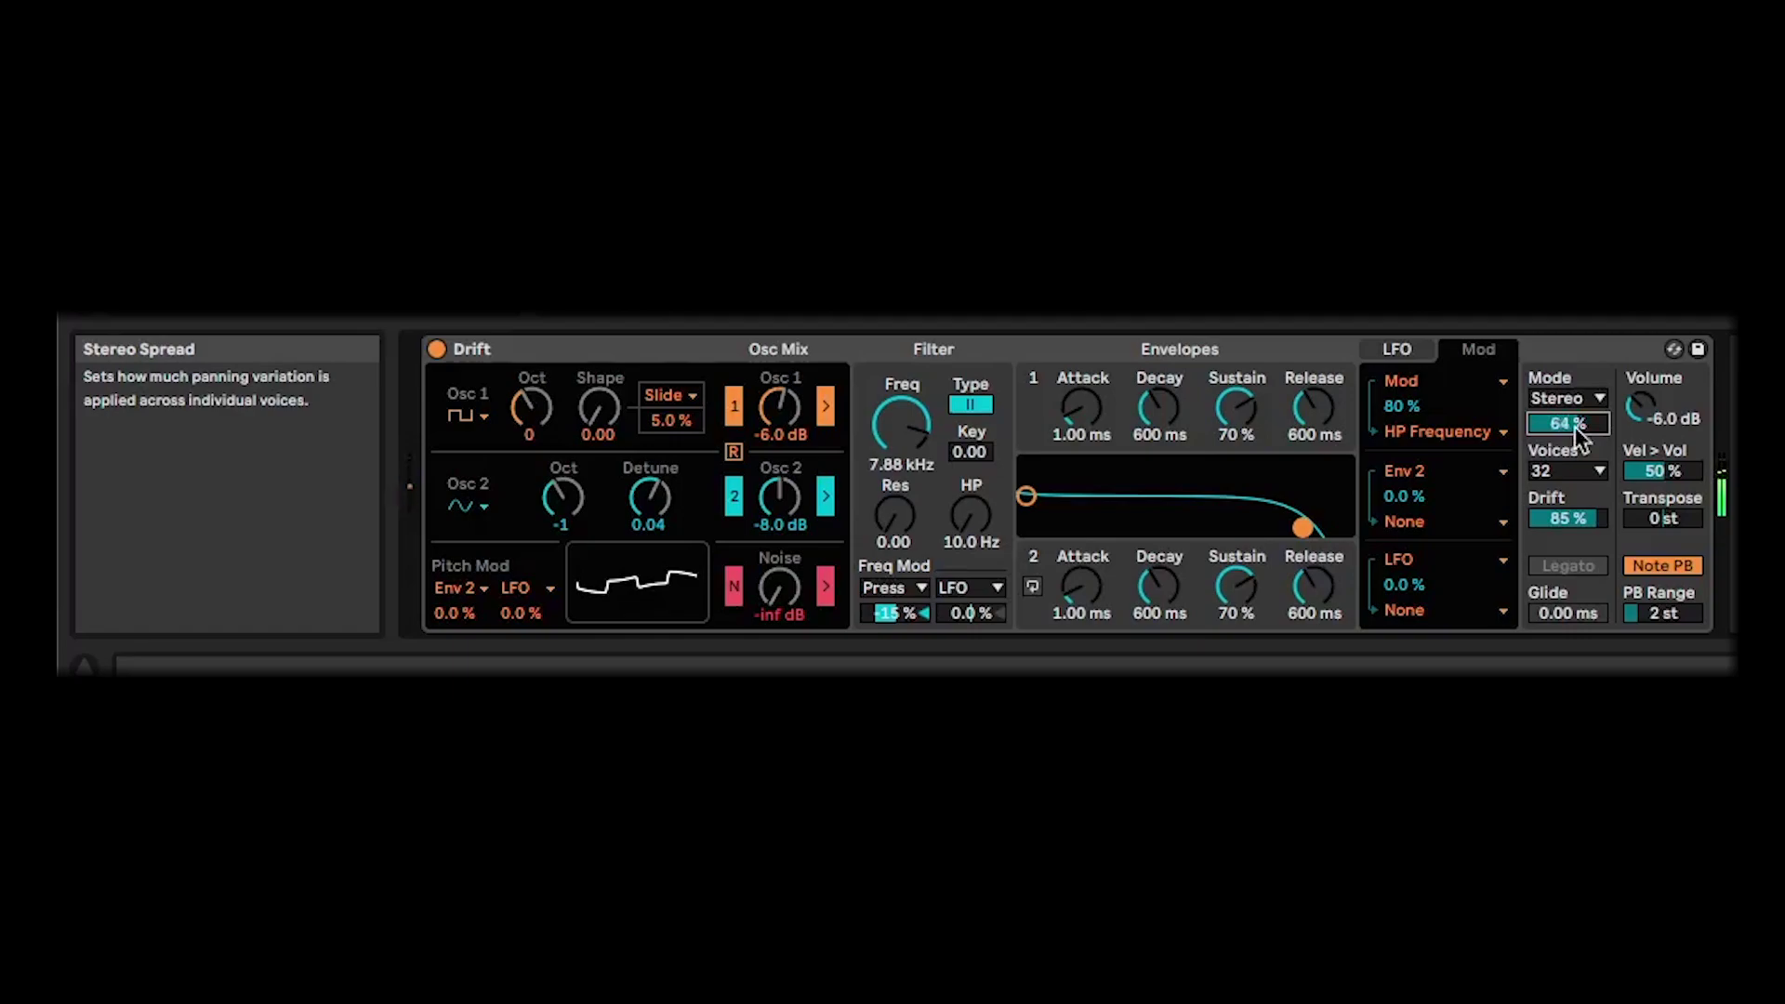
left_click(1571, 400)
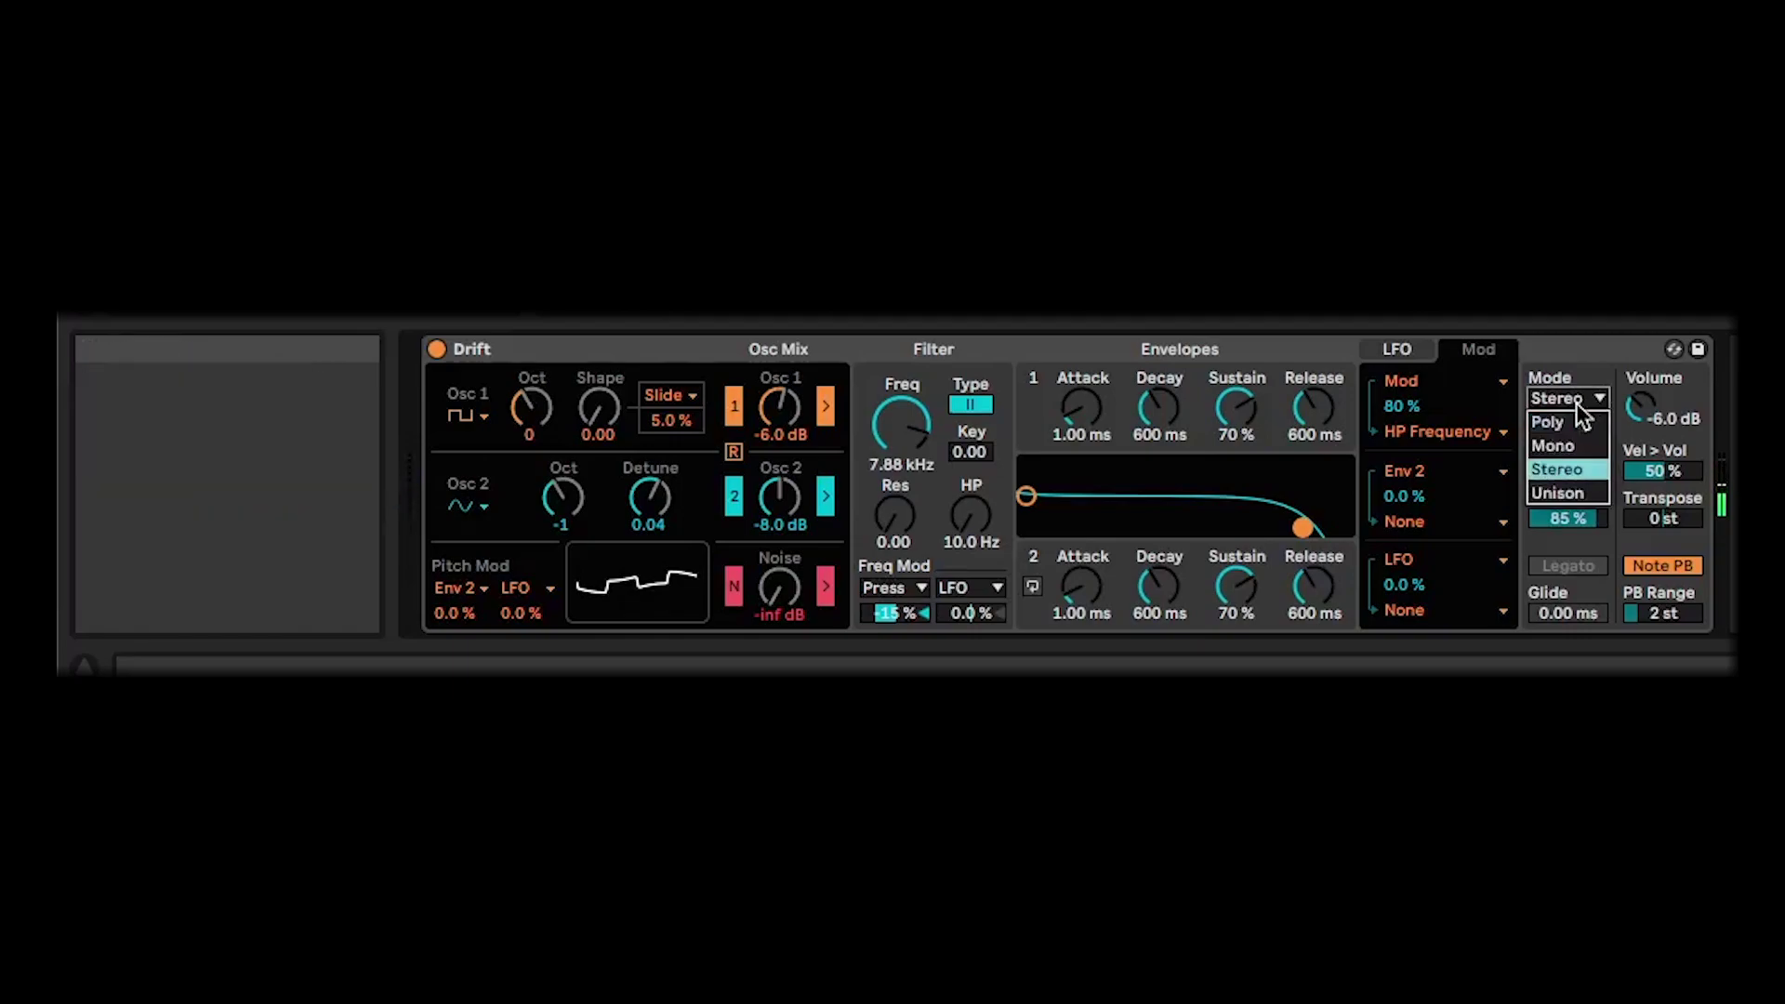
left_click(1570, 486)
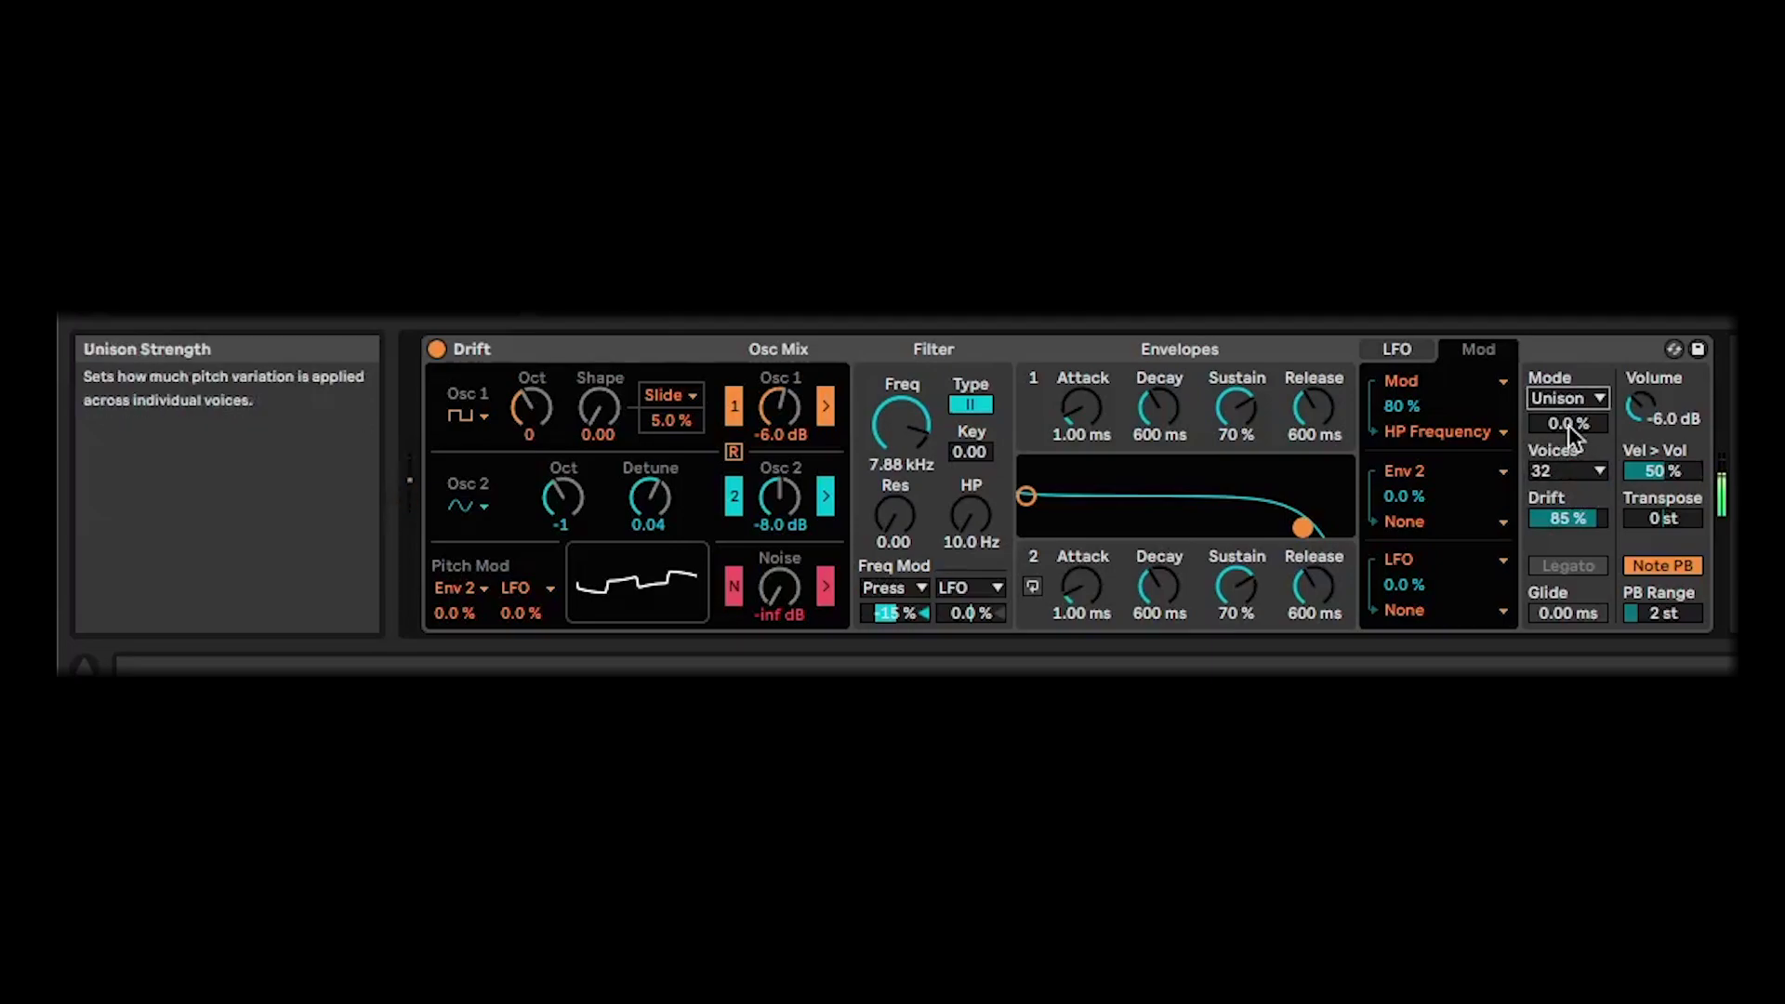
left_click_drag(1570, 426, 1570, 395)
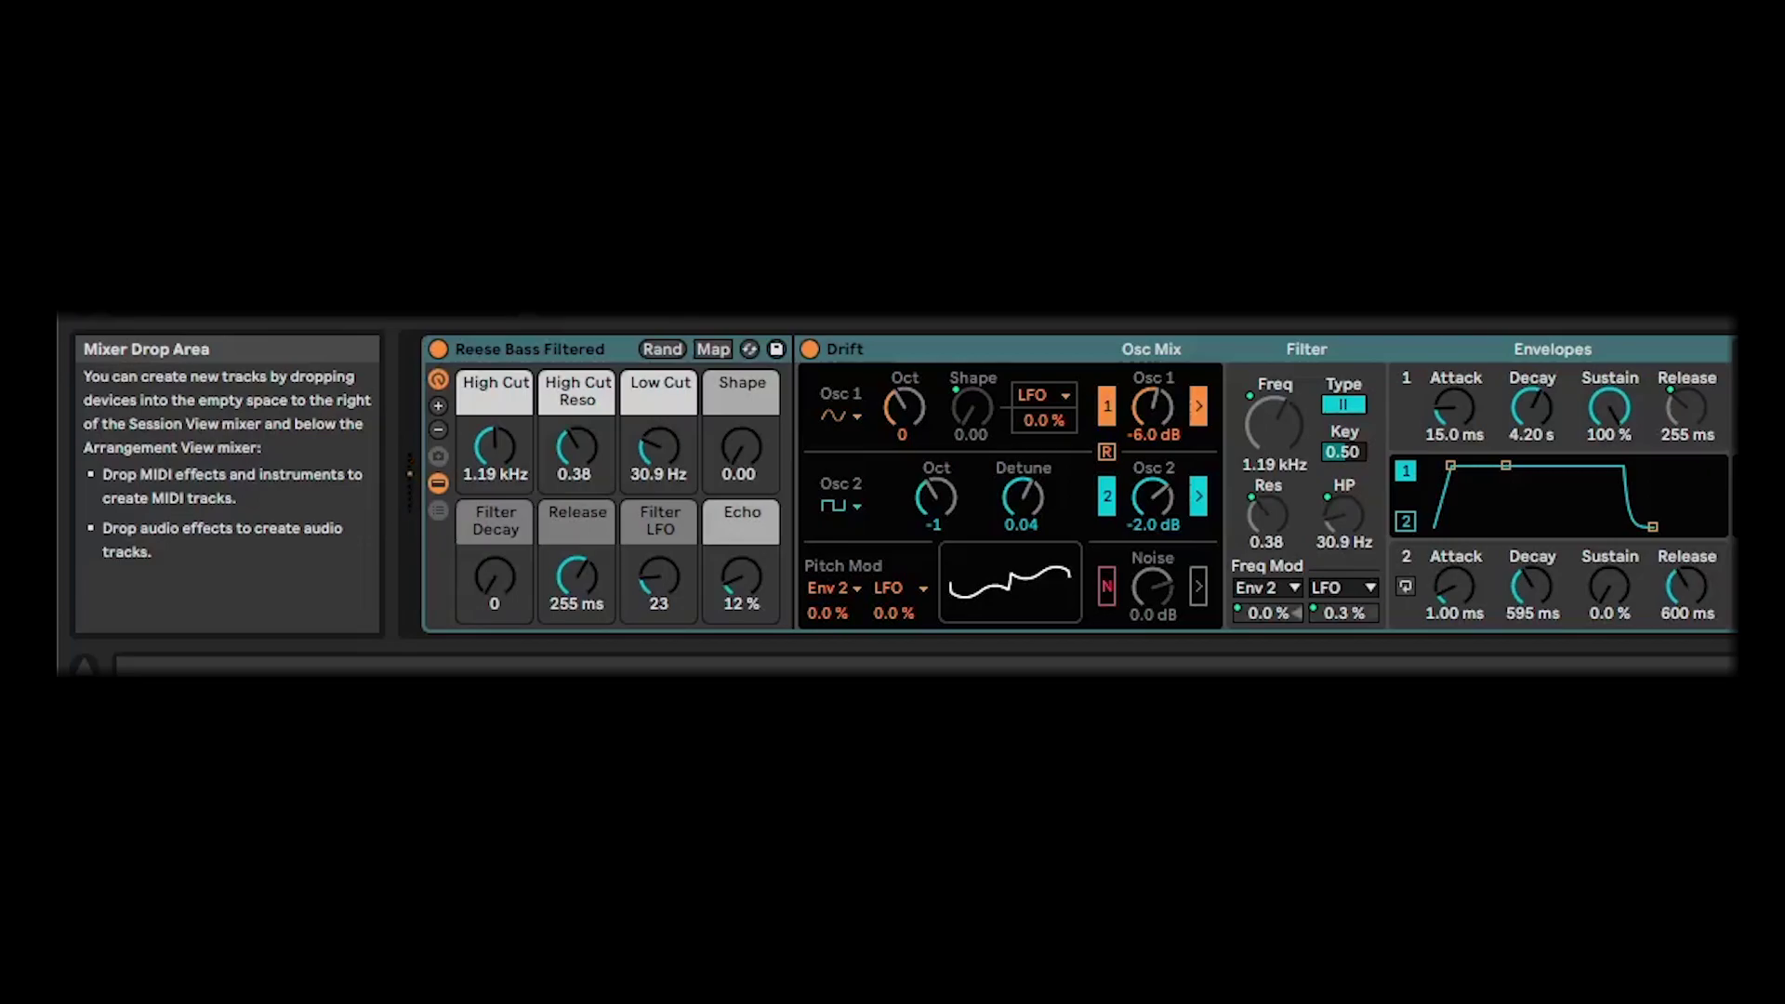
Step: Turn the Reese Bass Low Cut macro up to about 50 Hz
left_click_drag(658, 449, 628, 462)
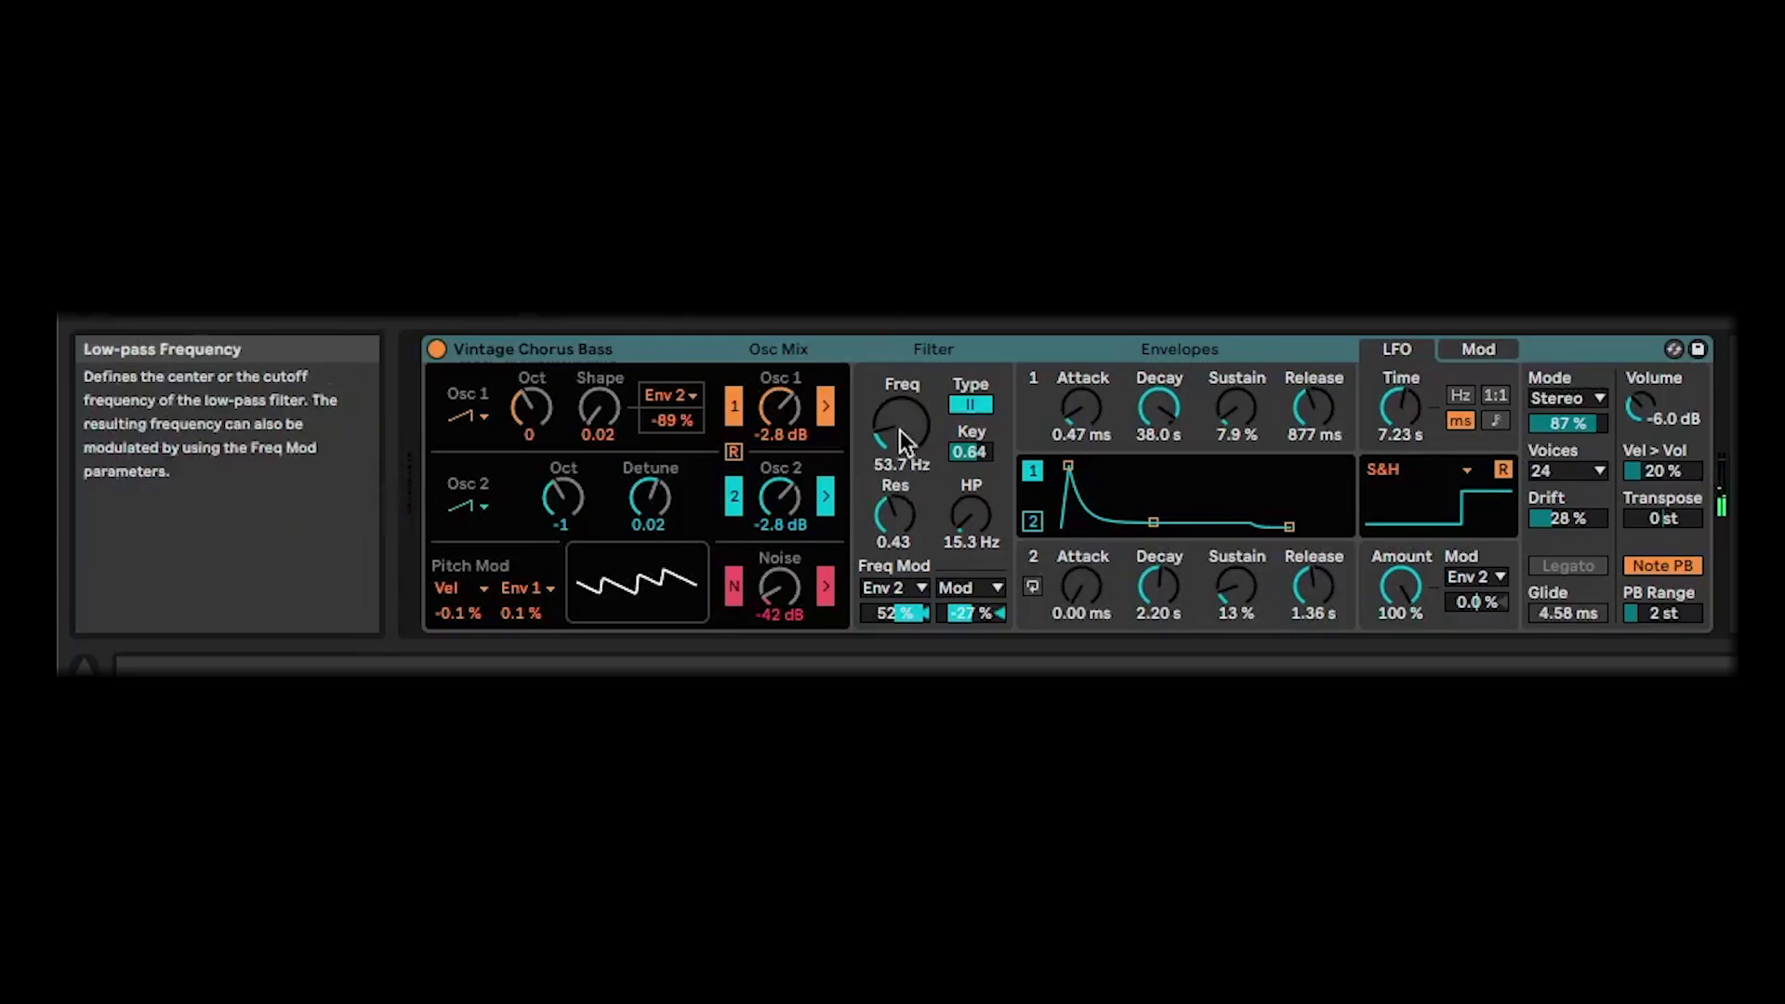
Step: Nudge Vintage Chorus Bass's low-pass filter cutoff slightly upward
mouse_move(898, 430)
left_mouse_down()
mouse_move(898, 346)
mouse_move(898, 428)
left_mouse_up()
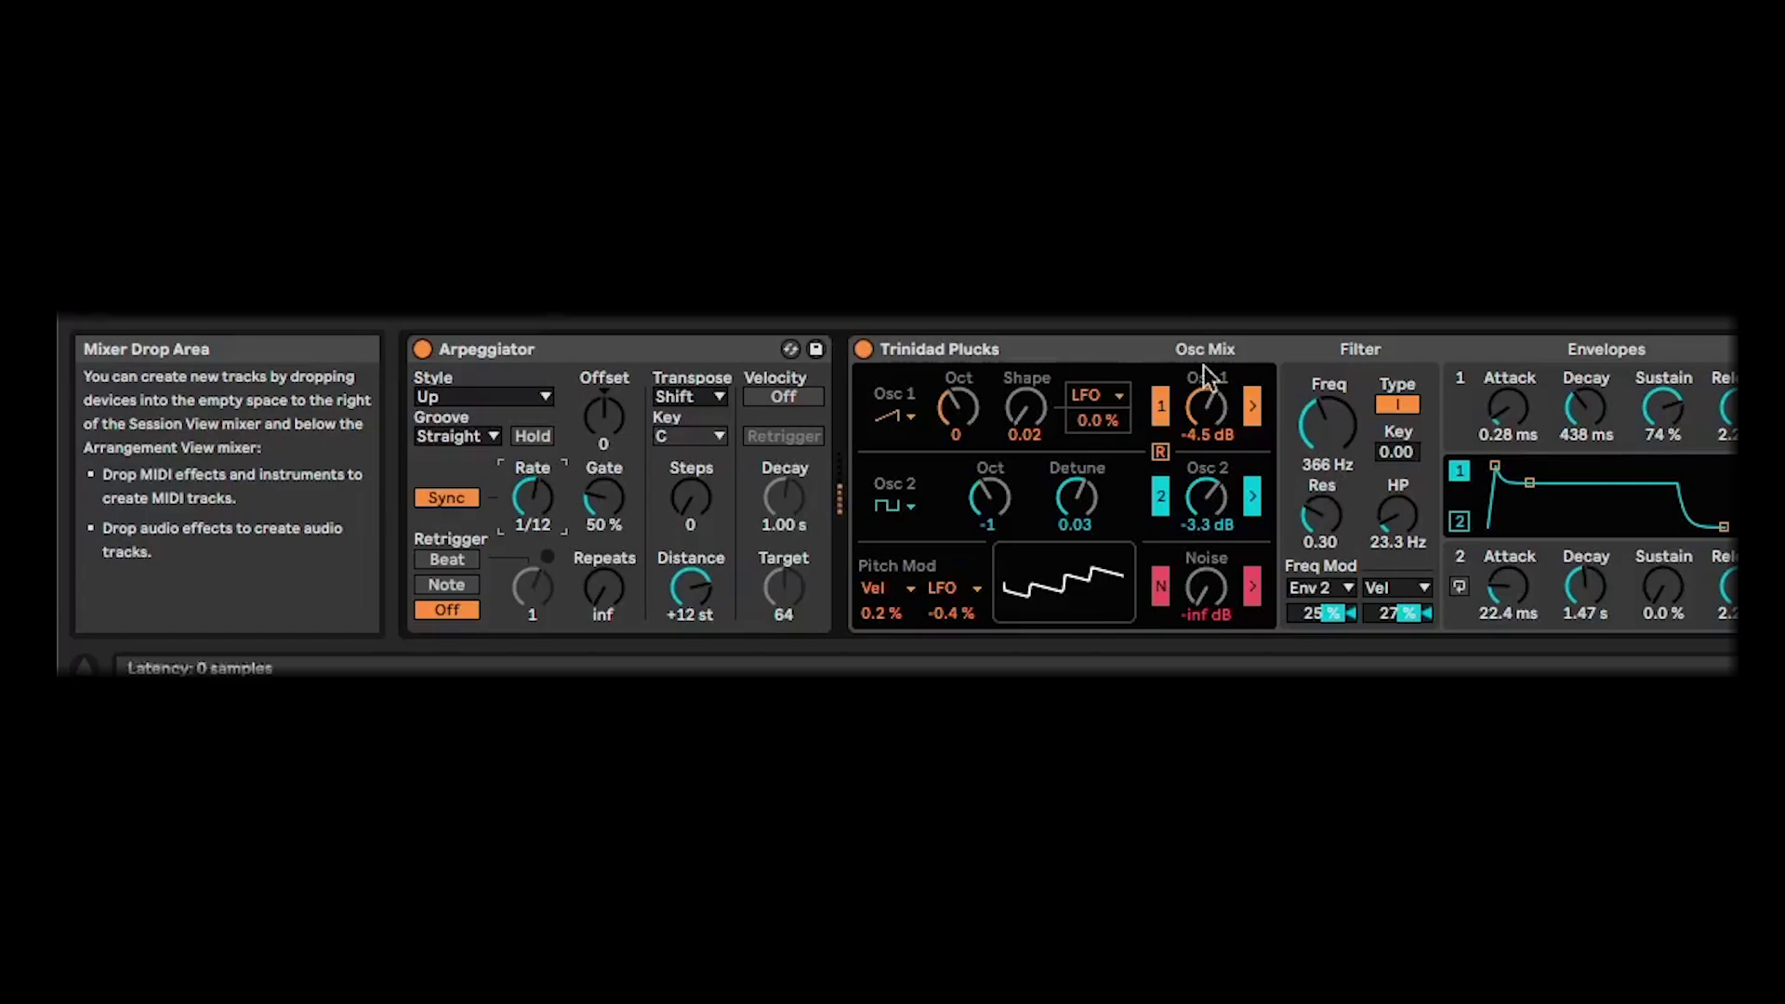
Step: Sweep filter cutoff from about 706 Hz down to about 98 Hz, add resonance, and raise Osc 1 shape
mouse_move(1330, 428)
left_mouse_down()
mouse_move(1330, 395)
mouse_move(1330, 425)
left_mouse_up()
left_click_drag(1321, 515, 1315, 463)
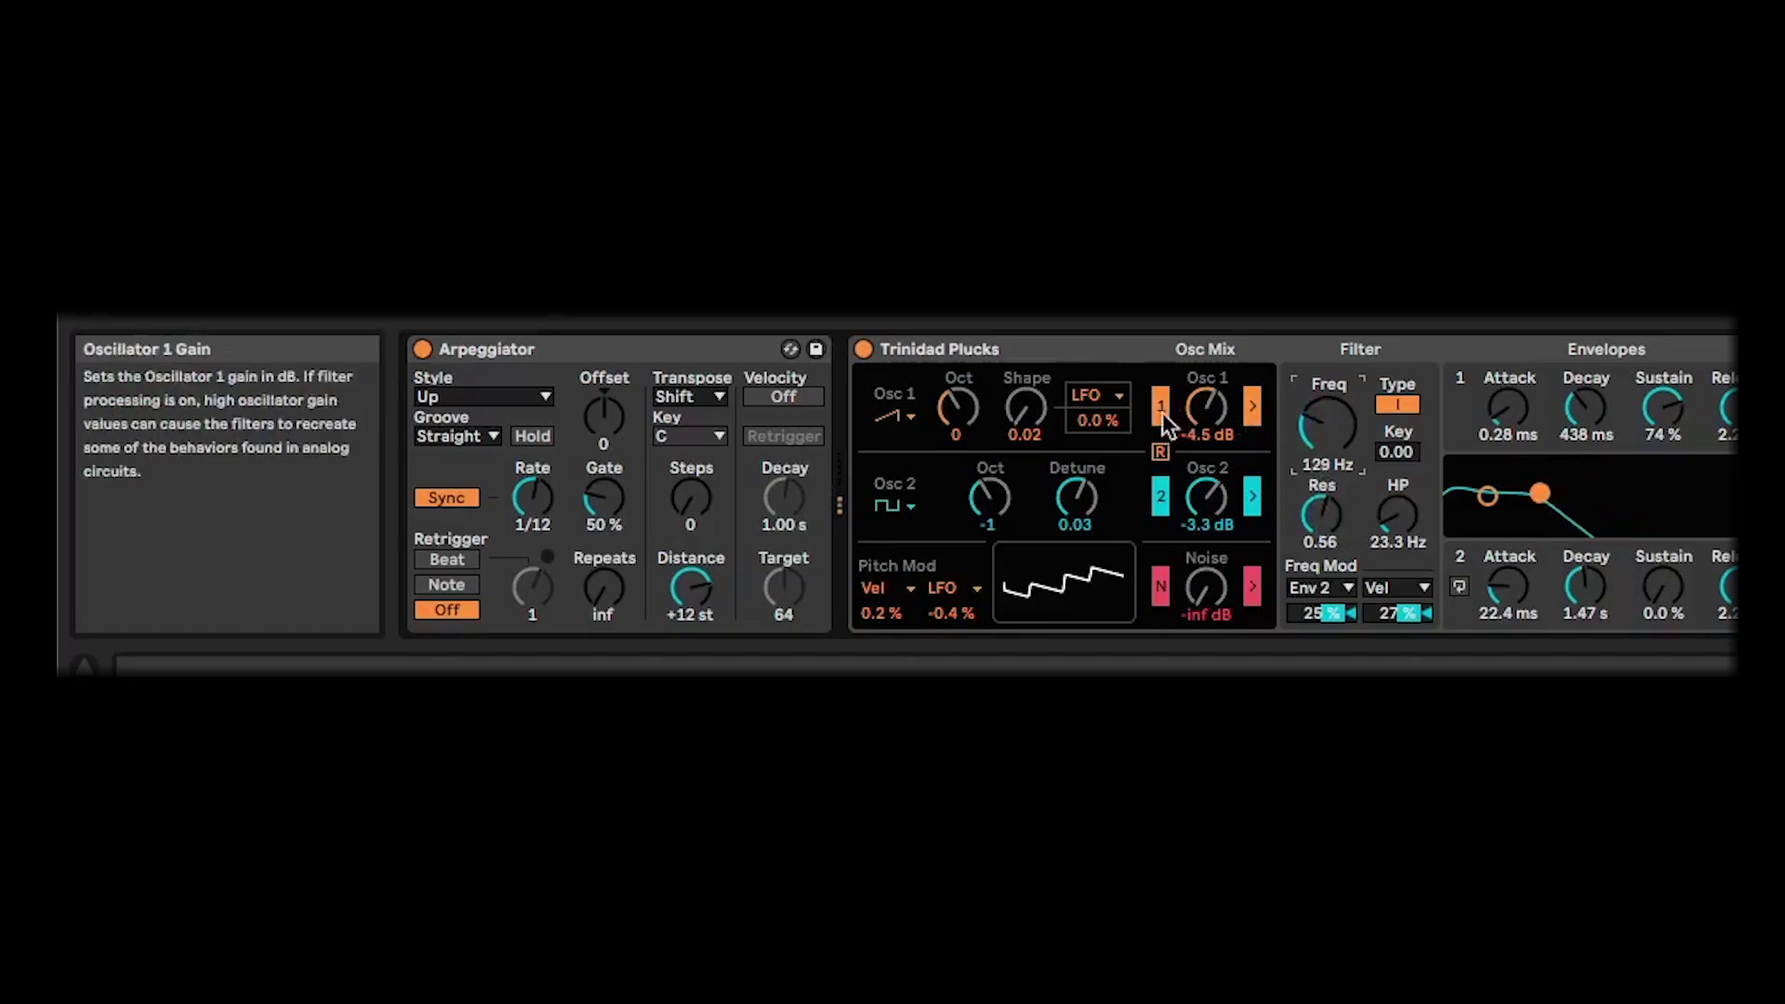
left_click_drag(1027, 409, 1027, 370)
left_click_drag(1311, 430, 1312, 415)
left_click(1044, 414)
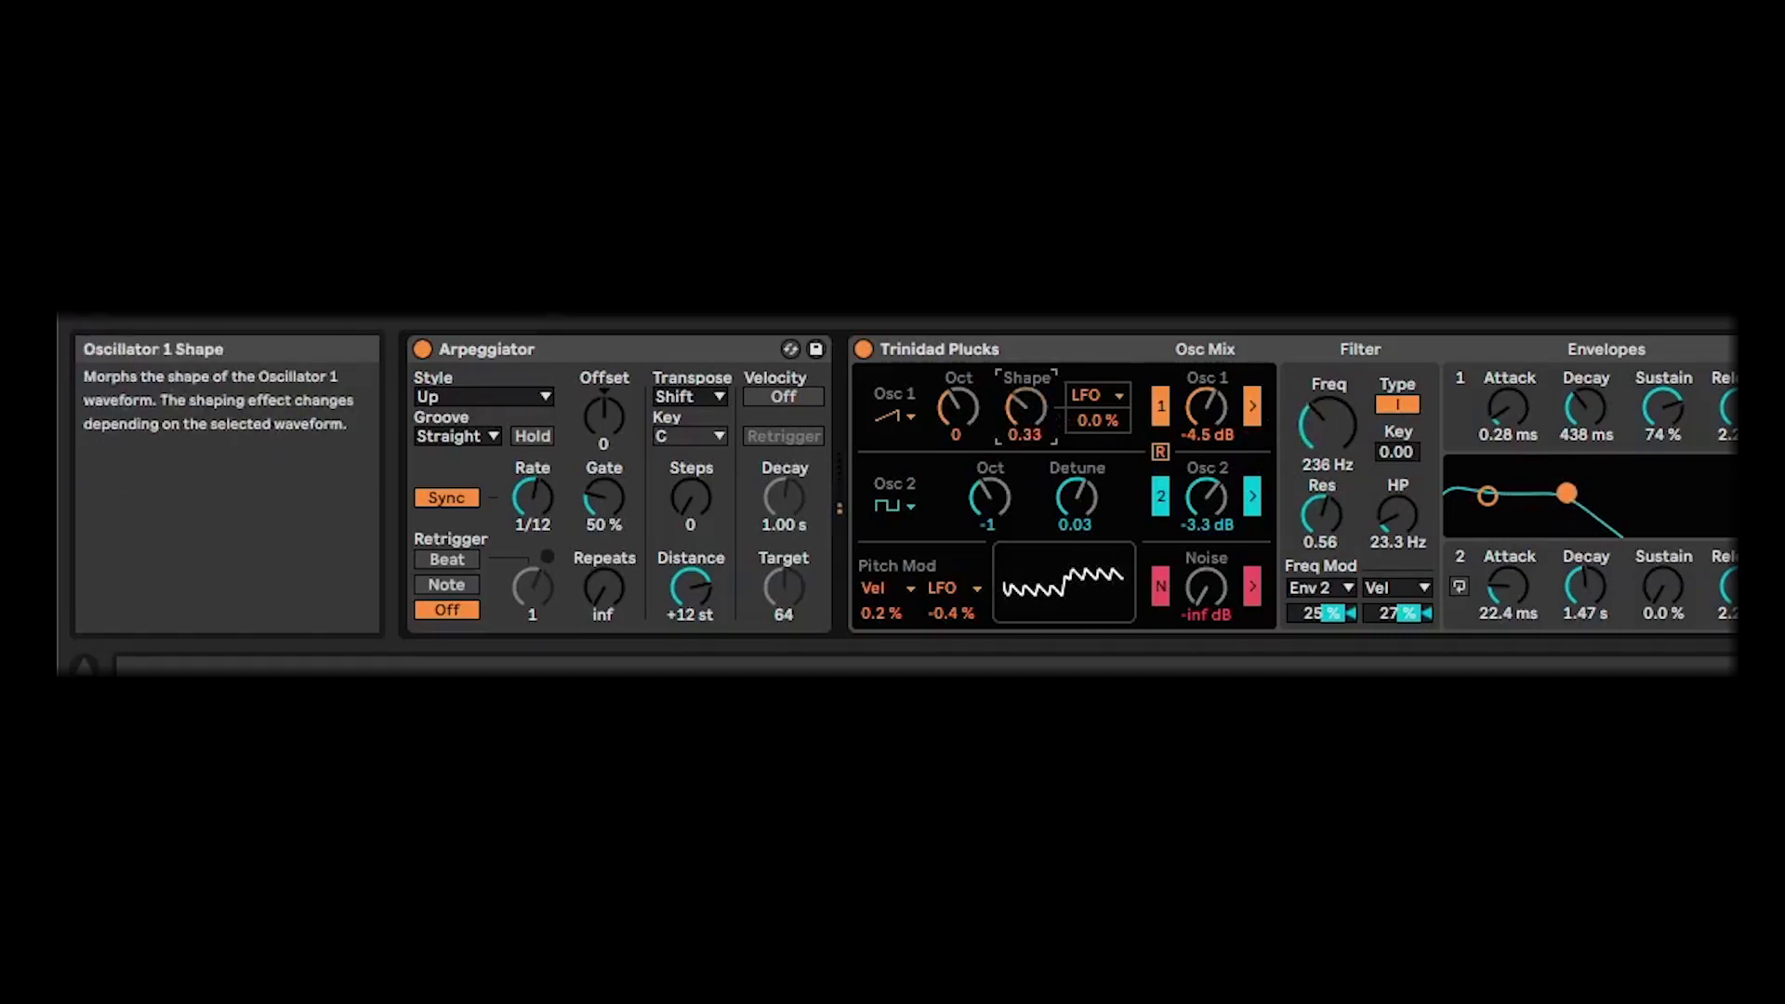
mouse_move(1043, 413)
left_mouse_down()
mouse_move(1044, 372)
mouse_move(1043, 431)
left_mouse_up()
mouse_move(1328, 423)
left_mouse_down()
mouse_move(1327, 462)
mouse_move(1346, 426)
left_mouse_up()
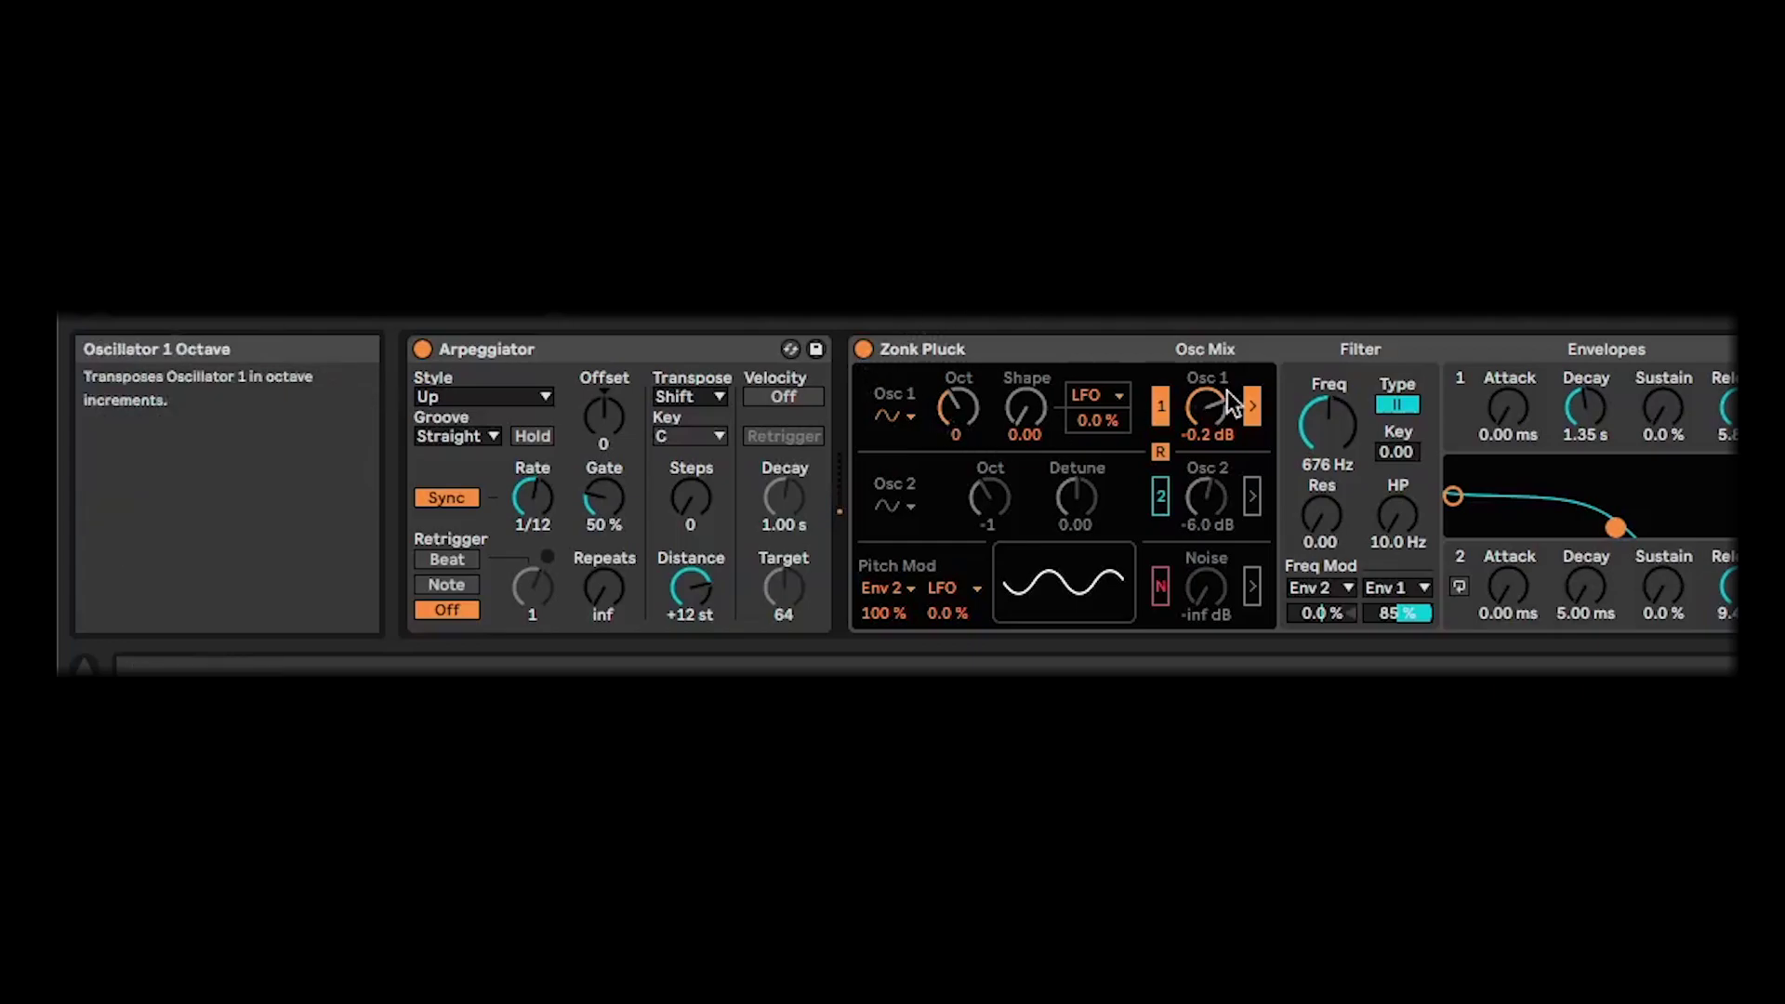
Step: Raise the filter cutoff toward 1.22 kHz, shorten Env 1 attack, and toggle the low-pass type I/II
mouse_move(1328, 423)
left_mouse_down()
mouse_move(1328, 372)
mouse_move(1328, 465)
mouse_move(1328, 437)
left_mouse_up()
left_click_drag(1508, 407, 1508, 410)
left_click_drag(1328, 426, 1328, 405)
left_click(1406, 405)
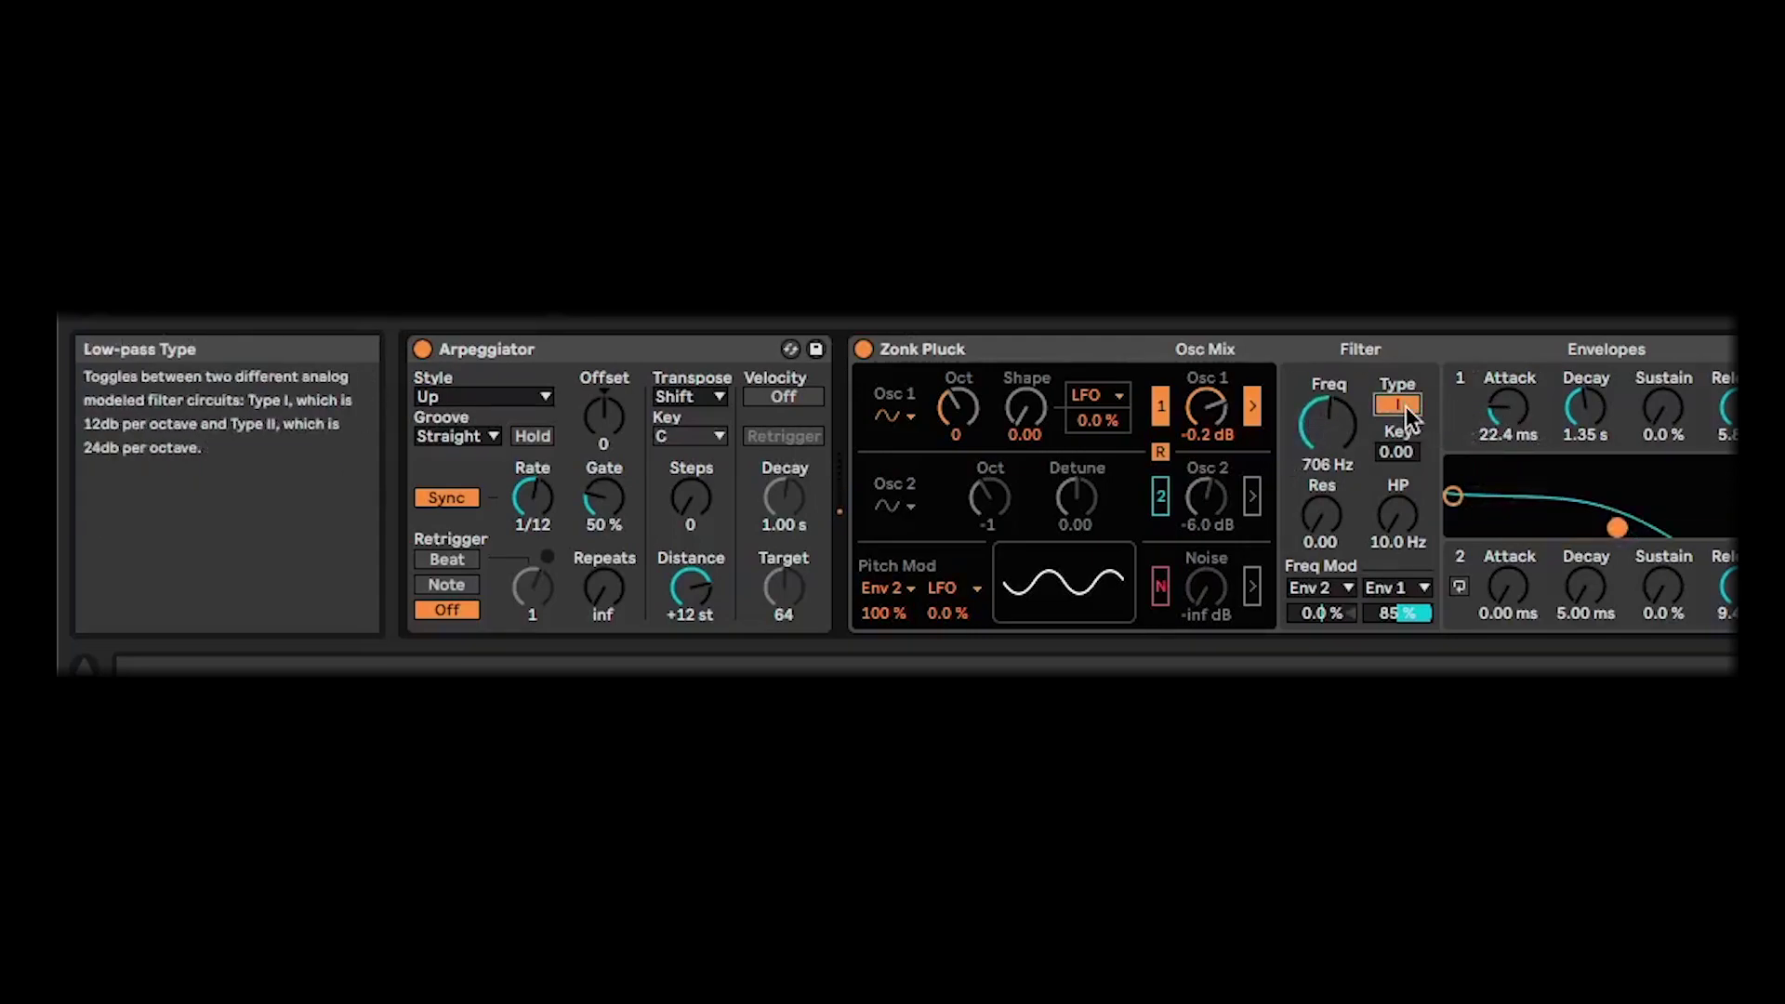
left_click(1406, 405)
Step: Nudge oscillator 1's shape up, turn on oscillator 2, and open the filter cutoff further
left_click_drag(1026, 407, 1026, 409)
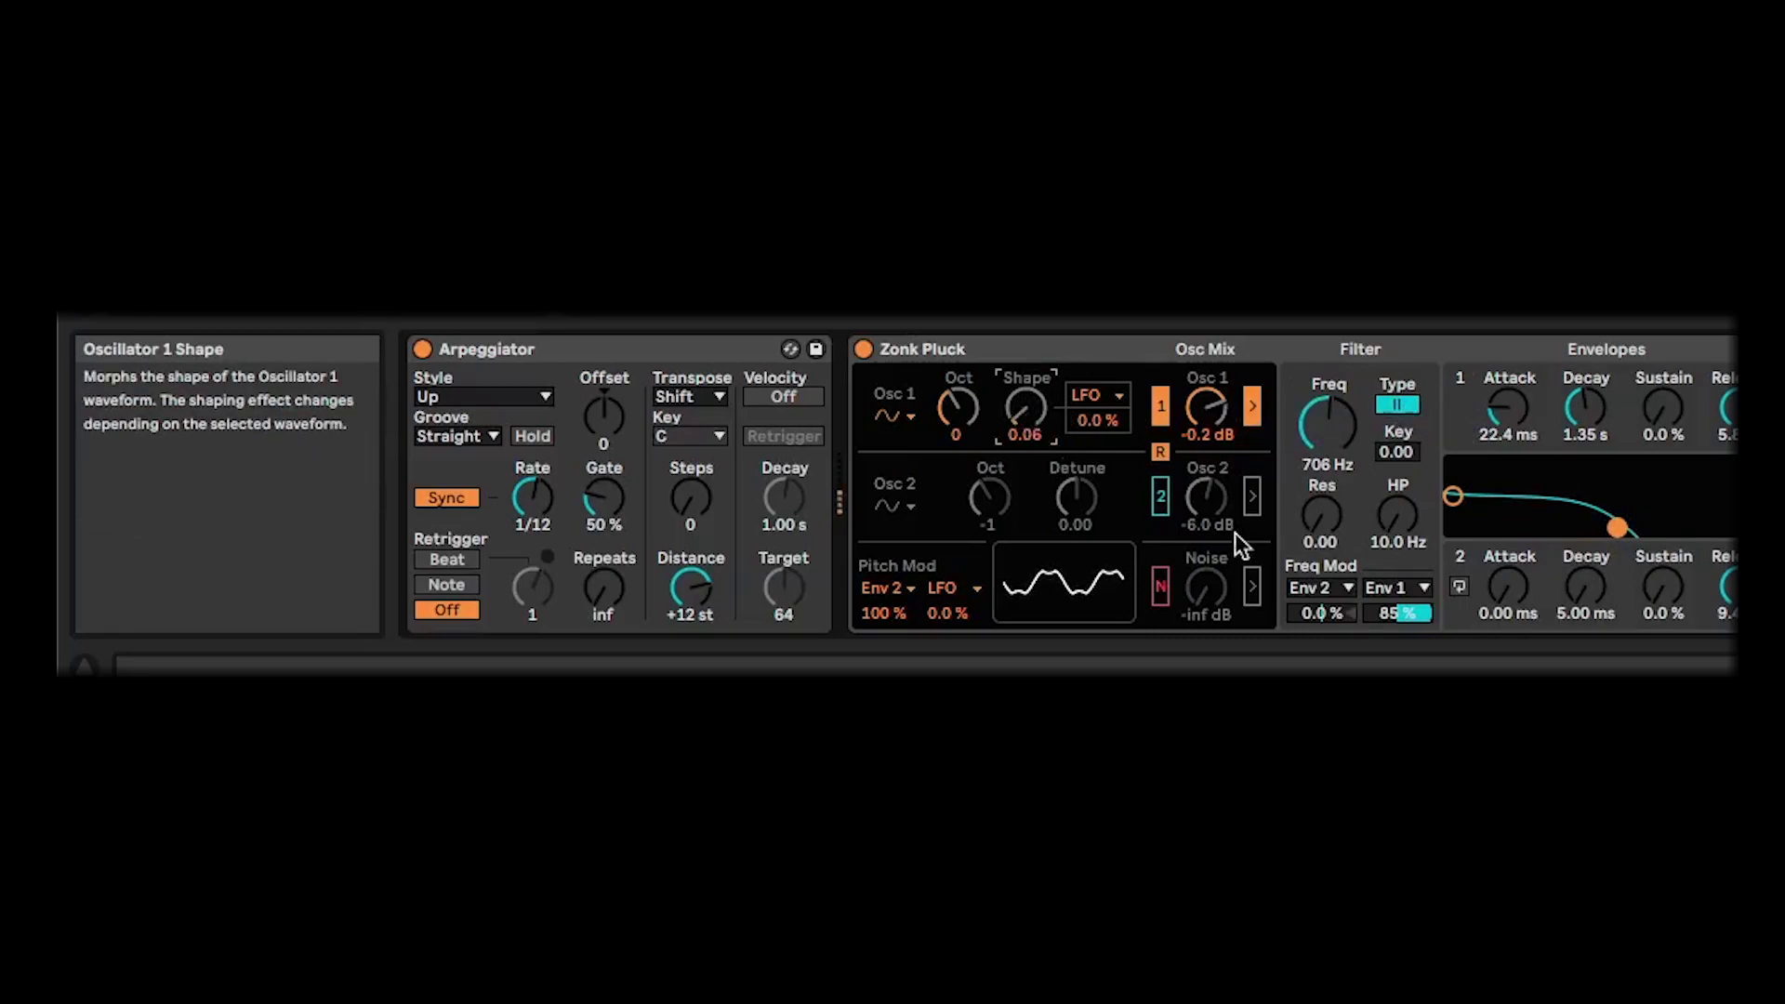
left_click(1161, 502)
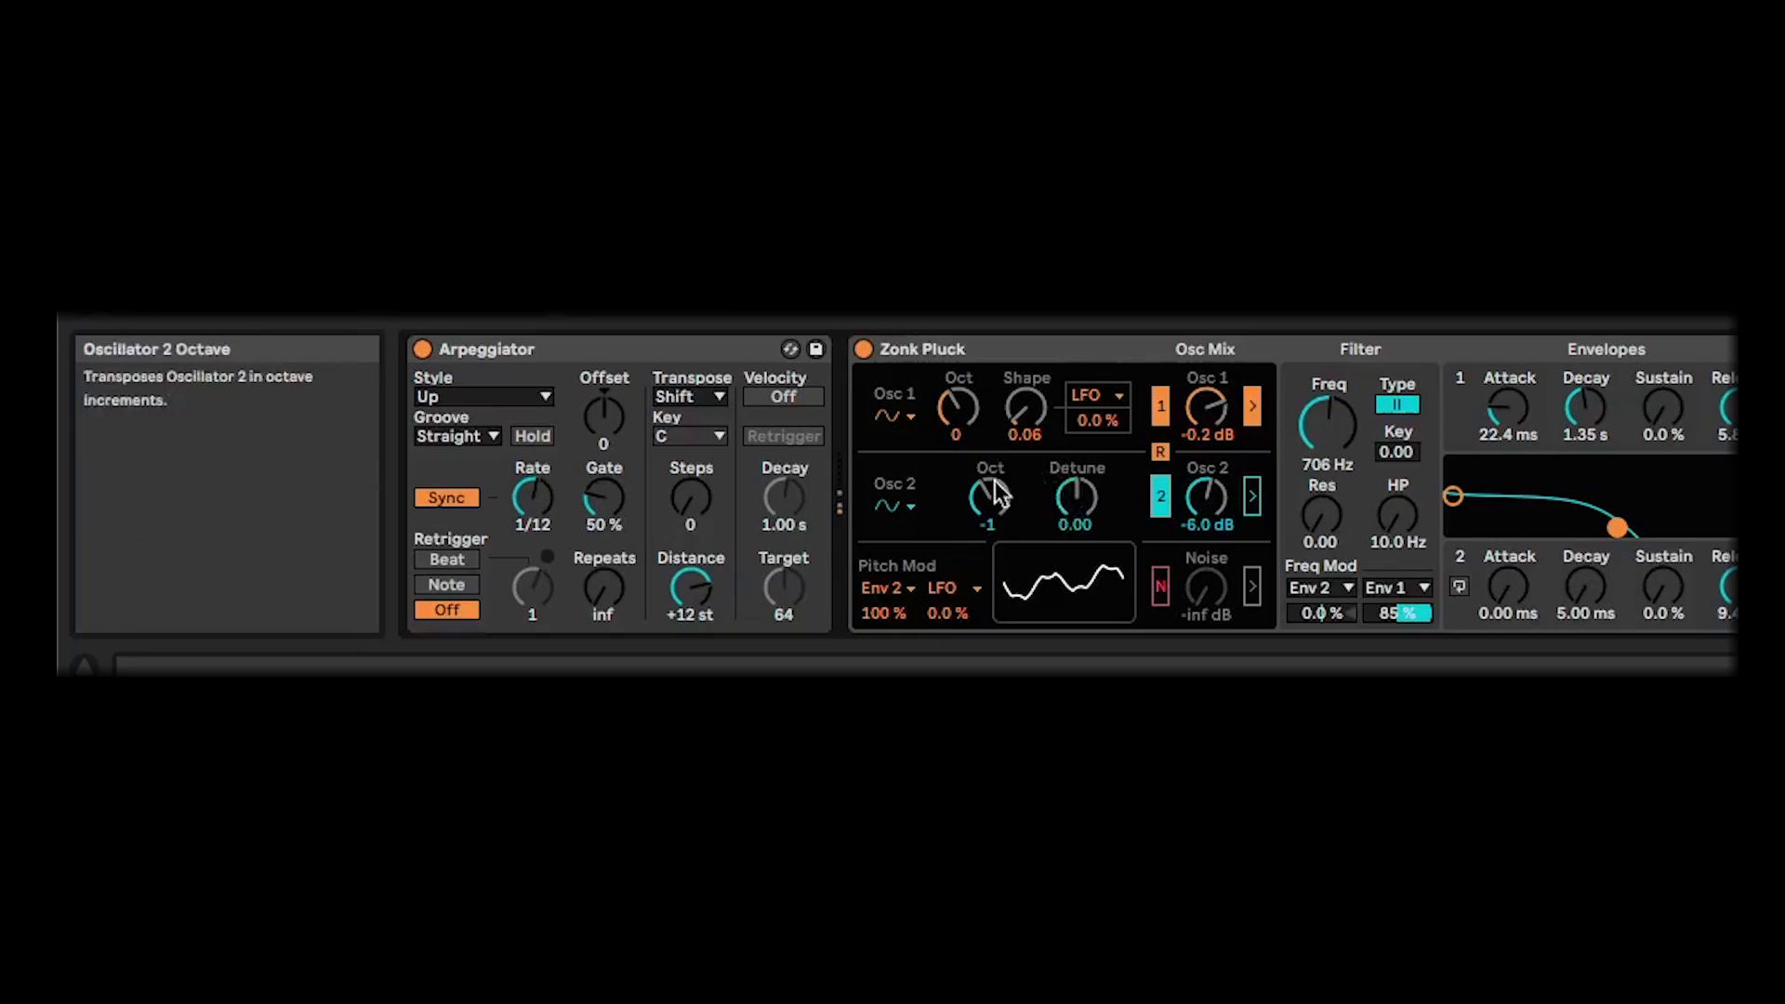
left_click_drag(1025, 406, 1025, 406)
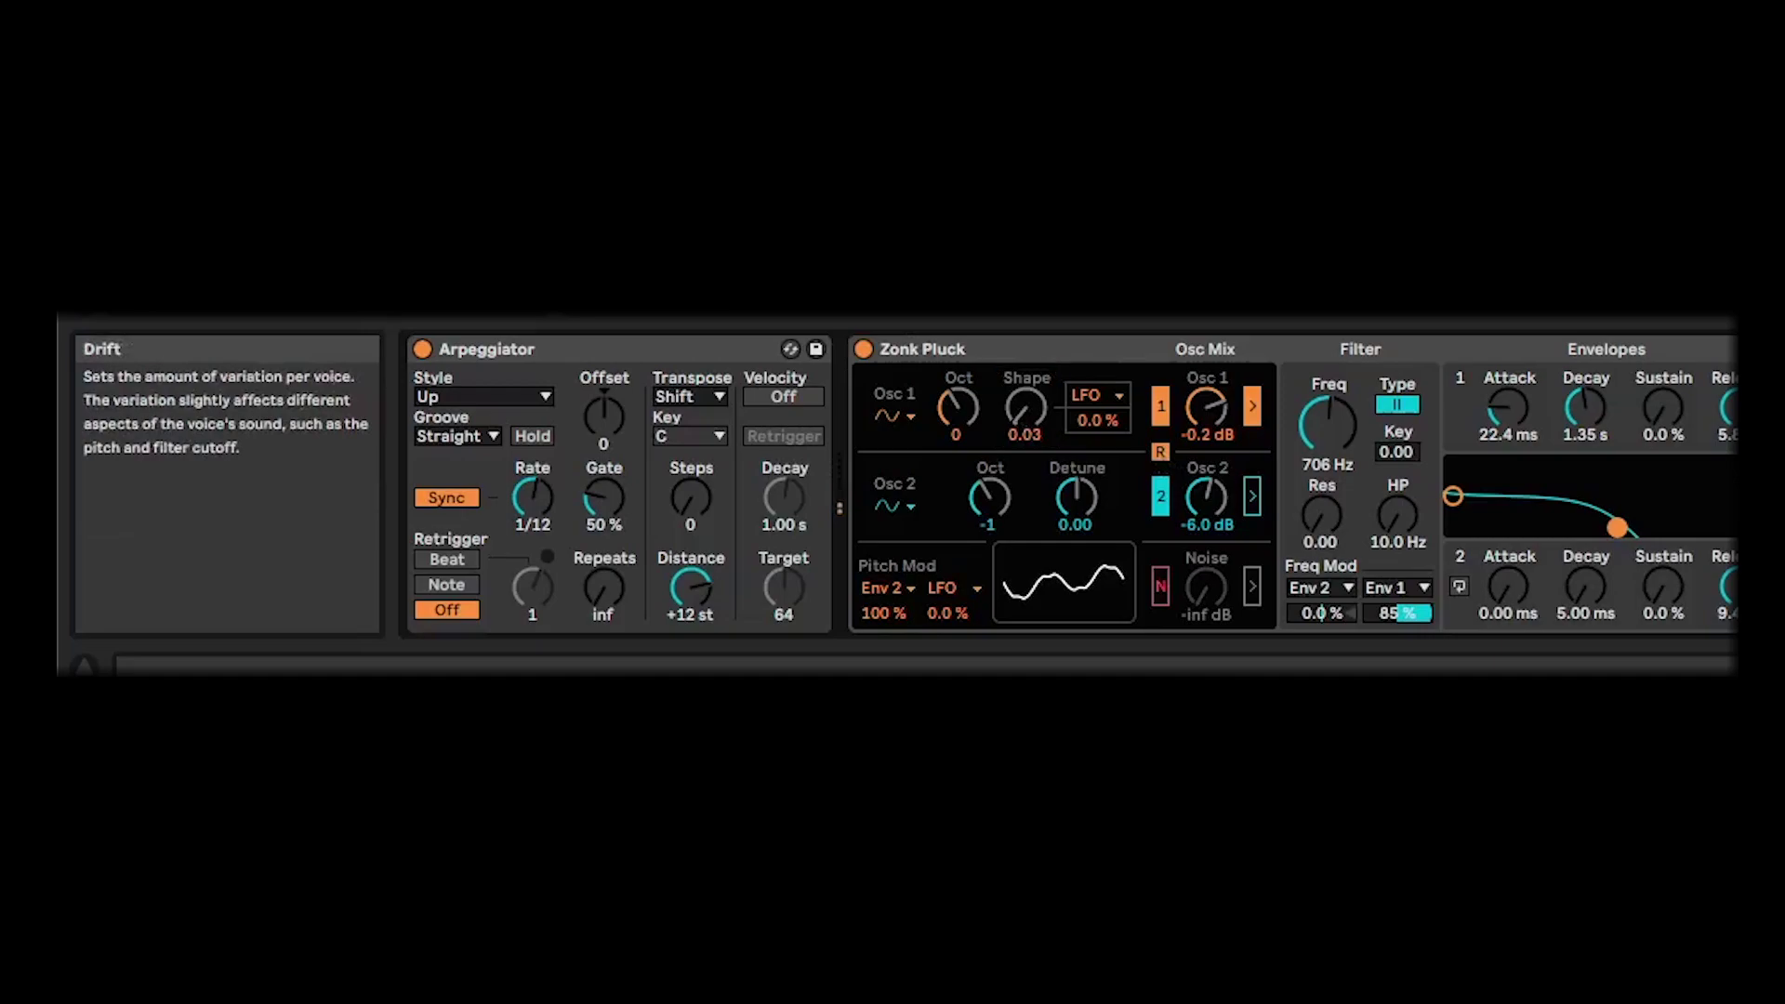
mouse_move(1328, 423)
left_mouse_down()
mouse_move(1327, 308)
mouse_move(1328, 464)
mouse_move(1328, 447)
left_mouse_up()
Step: Switch Osc 1 from triangle to another waveform and raise its Shape to 0.43
left_click(900, 417)
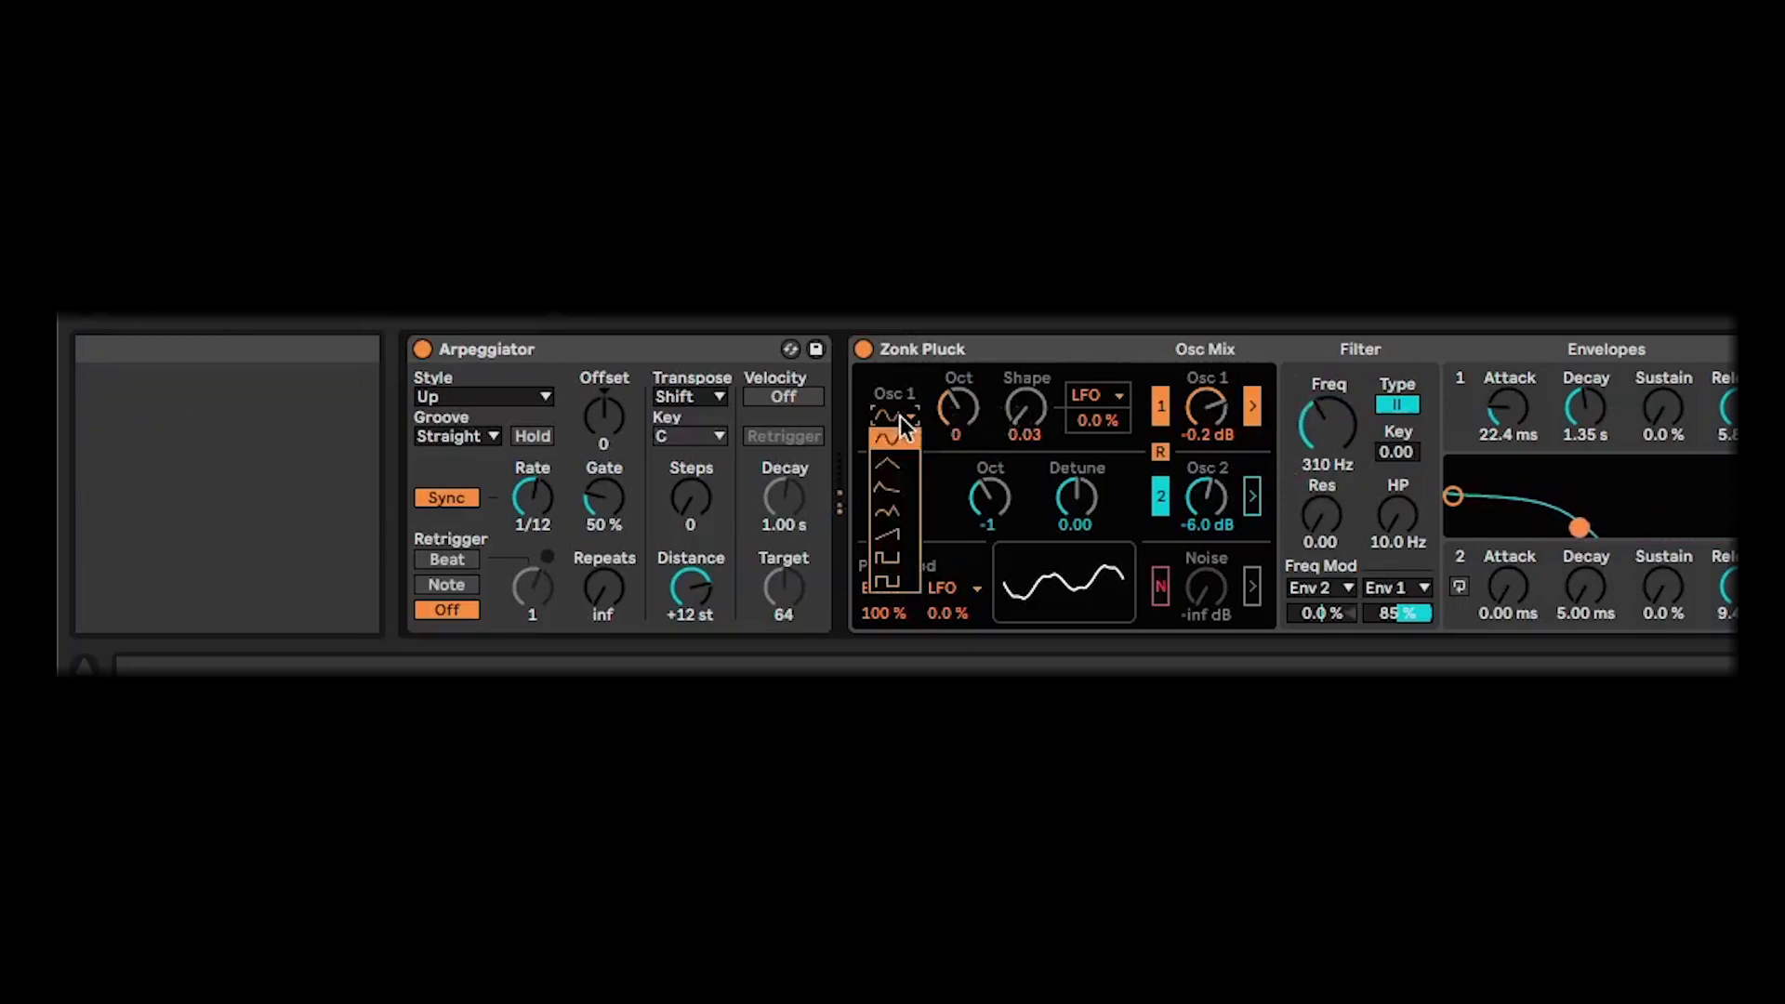
left_click(902, 463)
mouse_move(1025, 414)
left_mouse_down()
mouse_move(1026, 383)
mouse_move(1026, 409)
left_mouse_up()
left_click(911, 420)
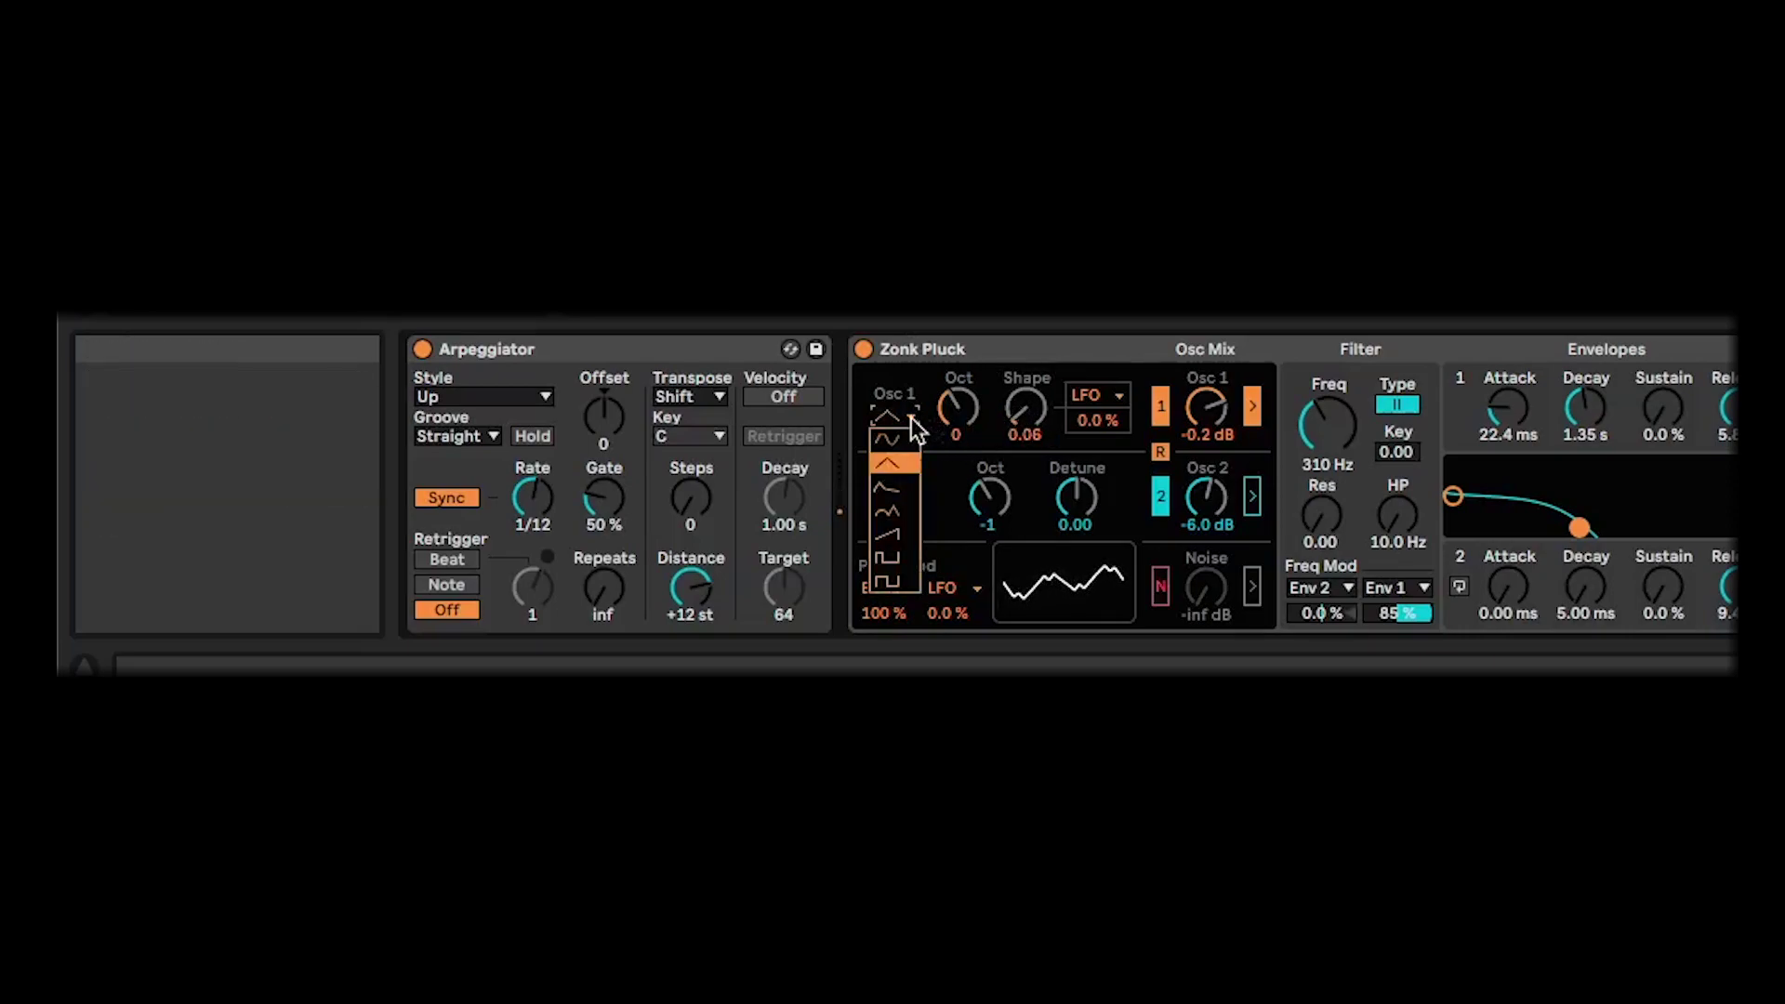
left_click(891, 511)
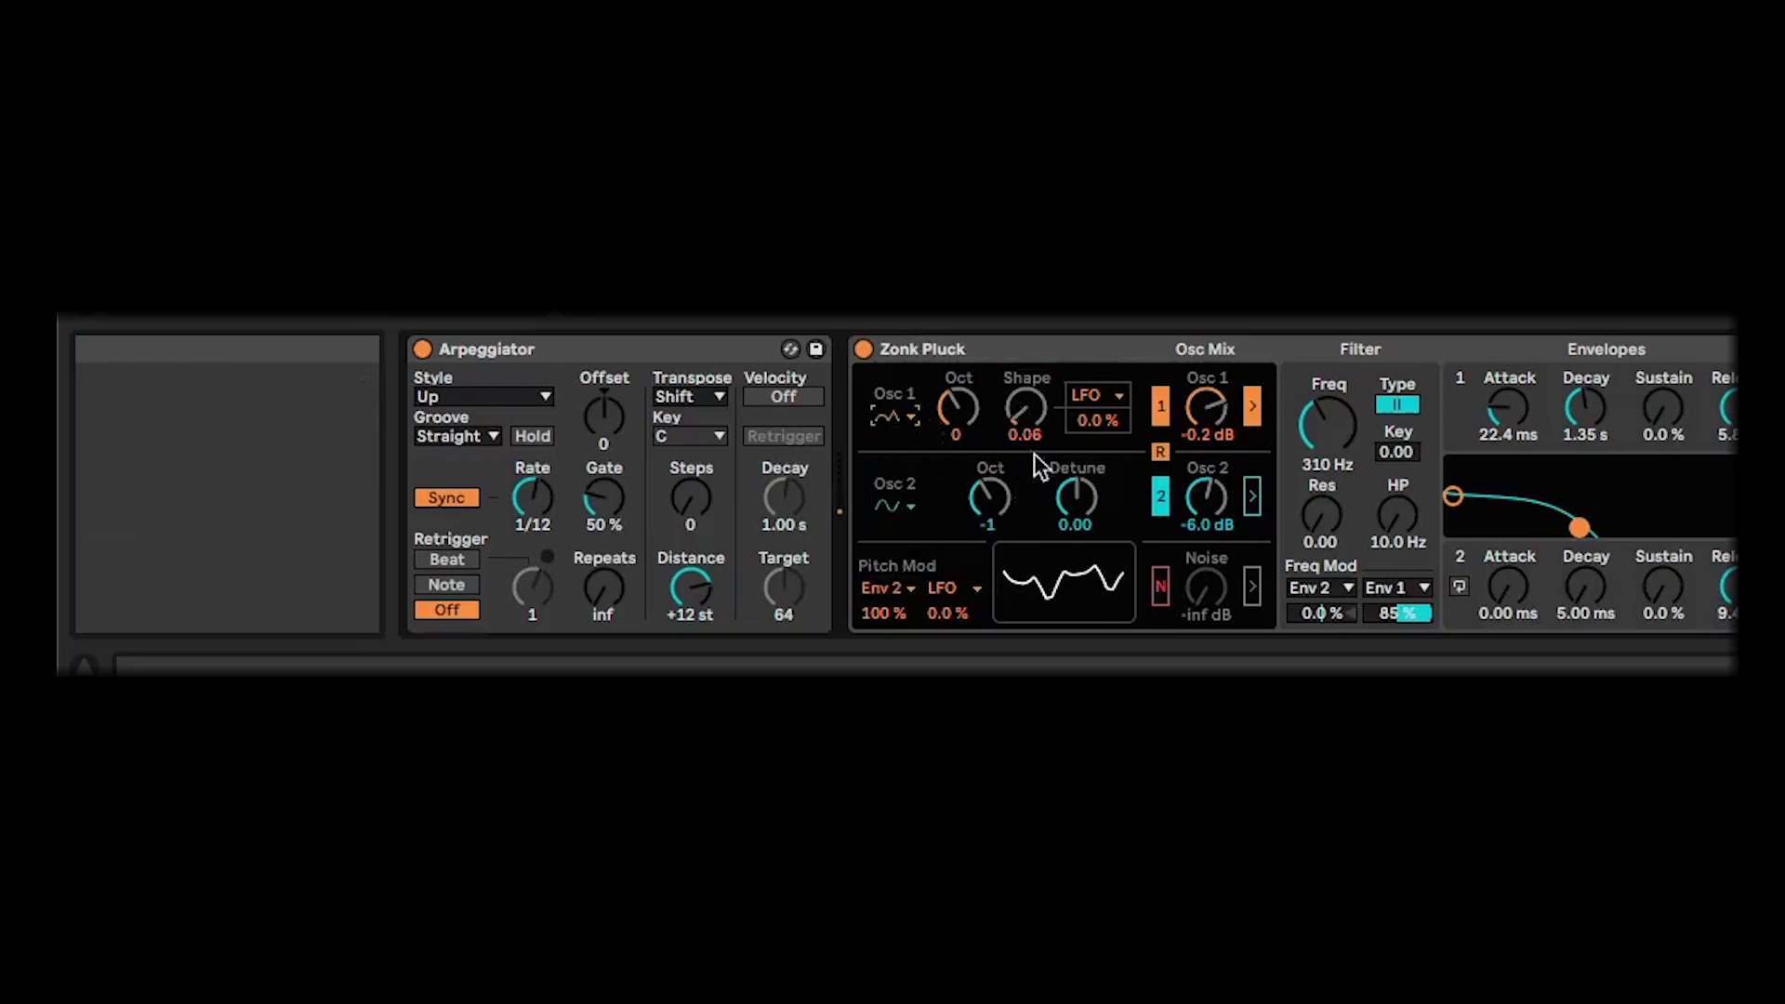
left_click_drag(1026, 409, 1026, 361)
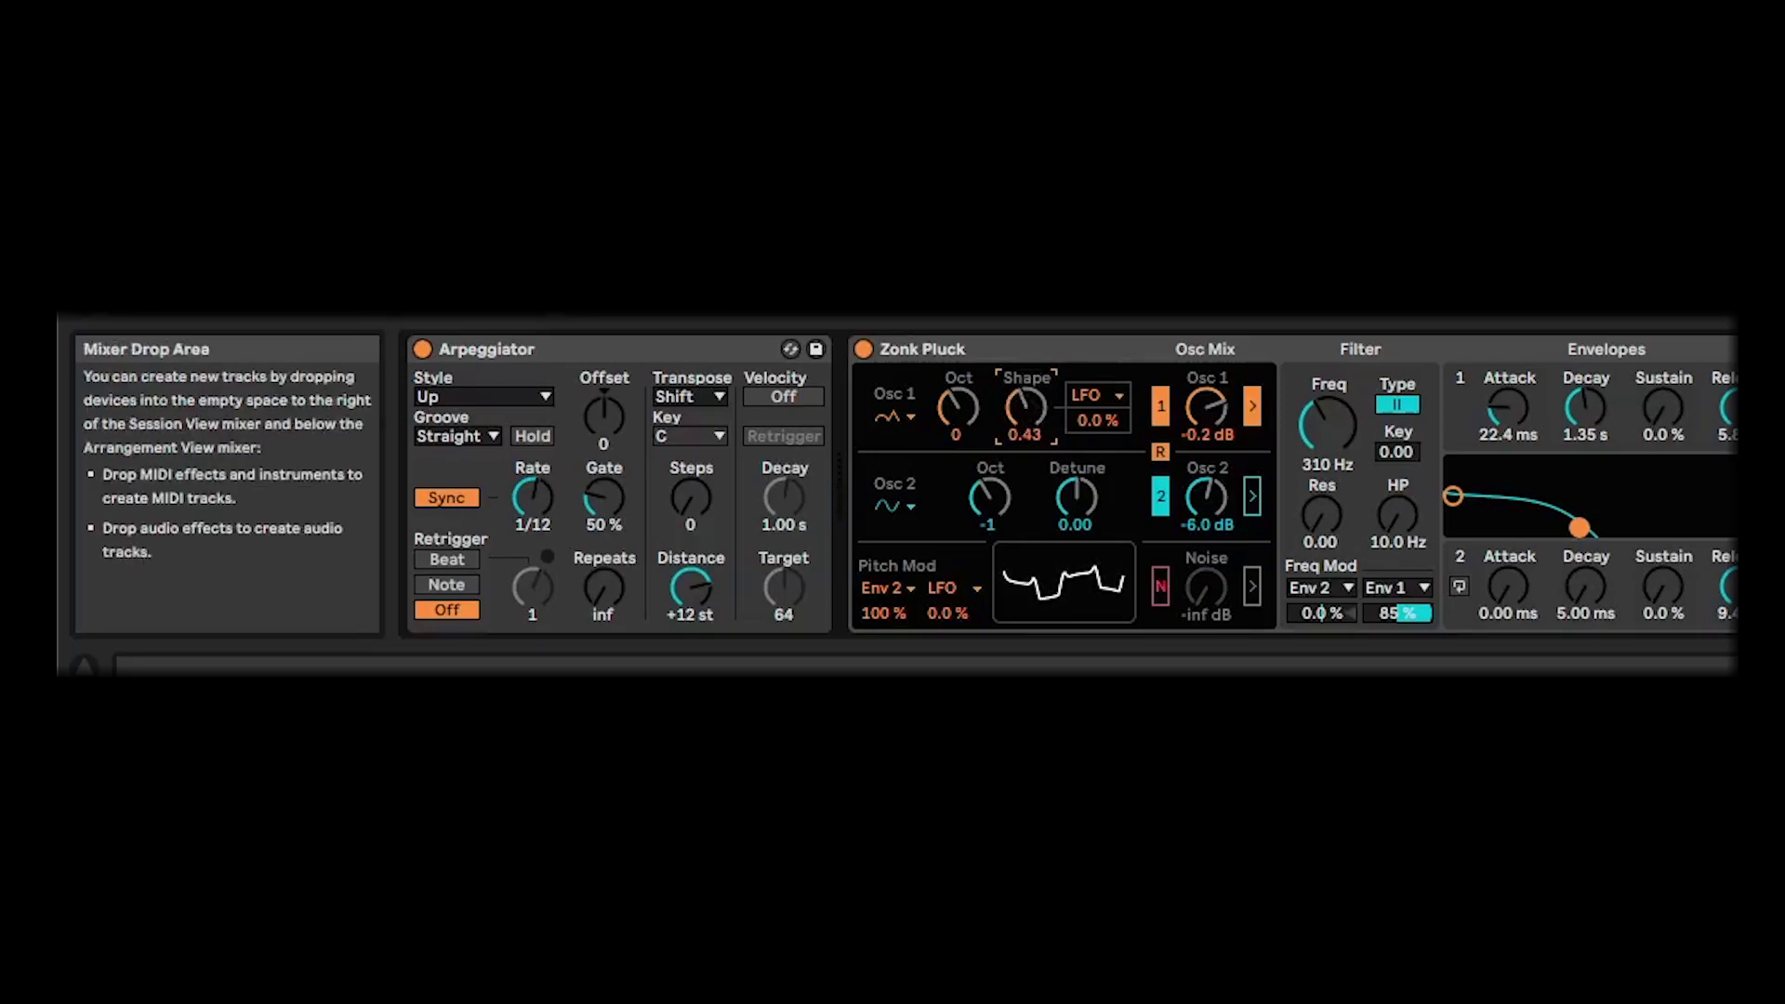